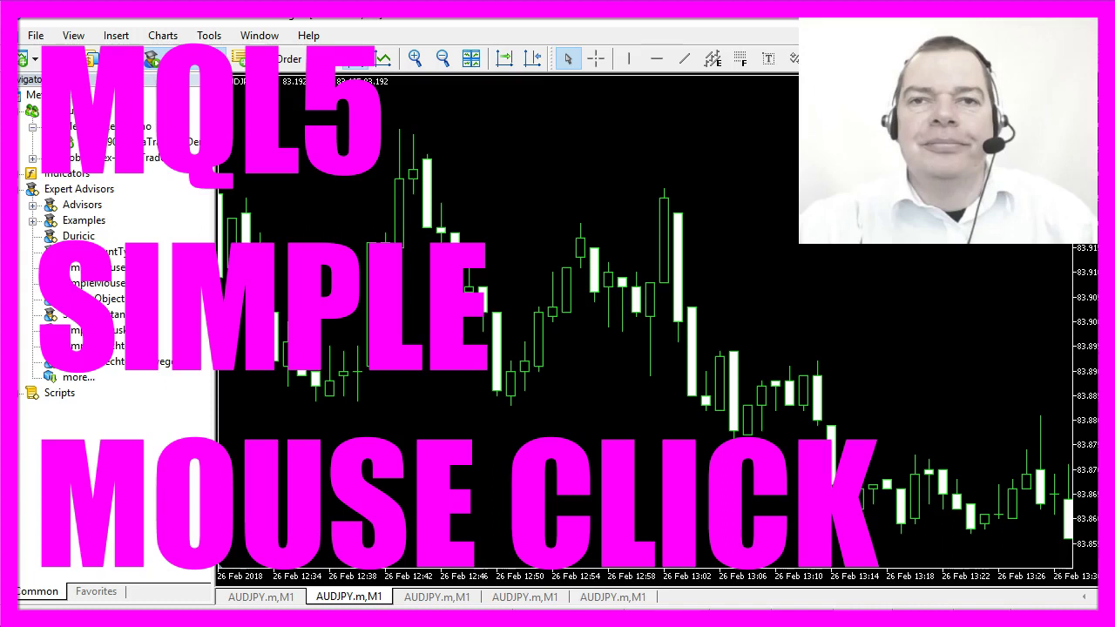
Click seven spots across the chart so the comment updates, ending at x = 220, y = 427.
click(283, 508)
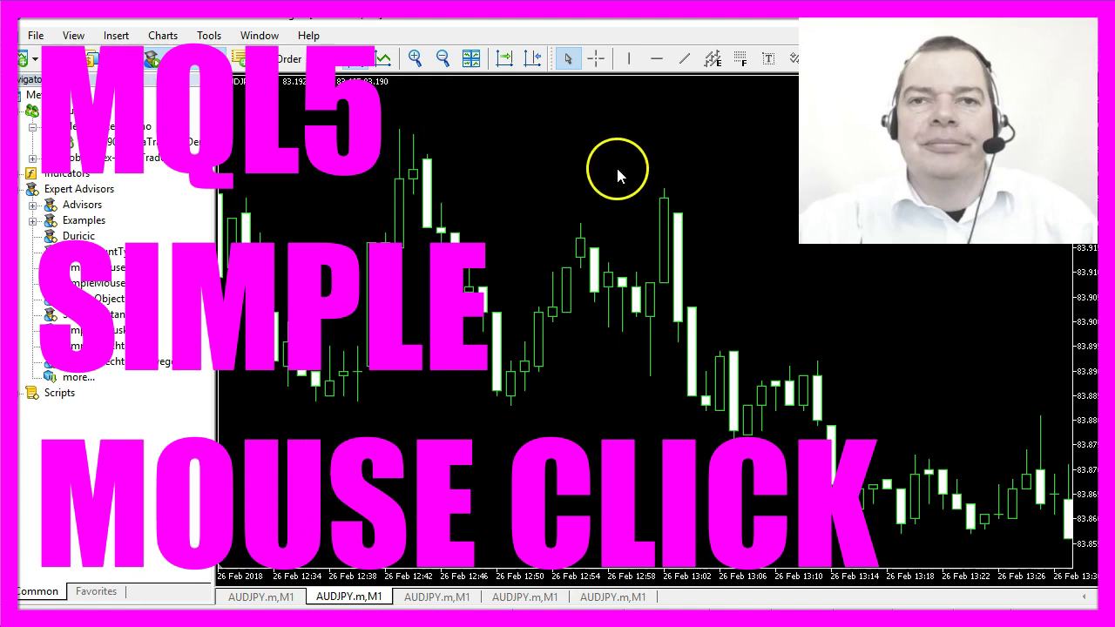
click(464, 266)
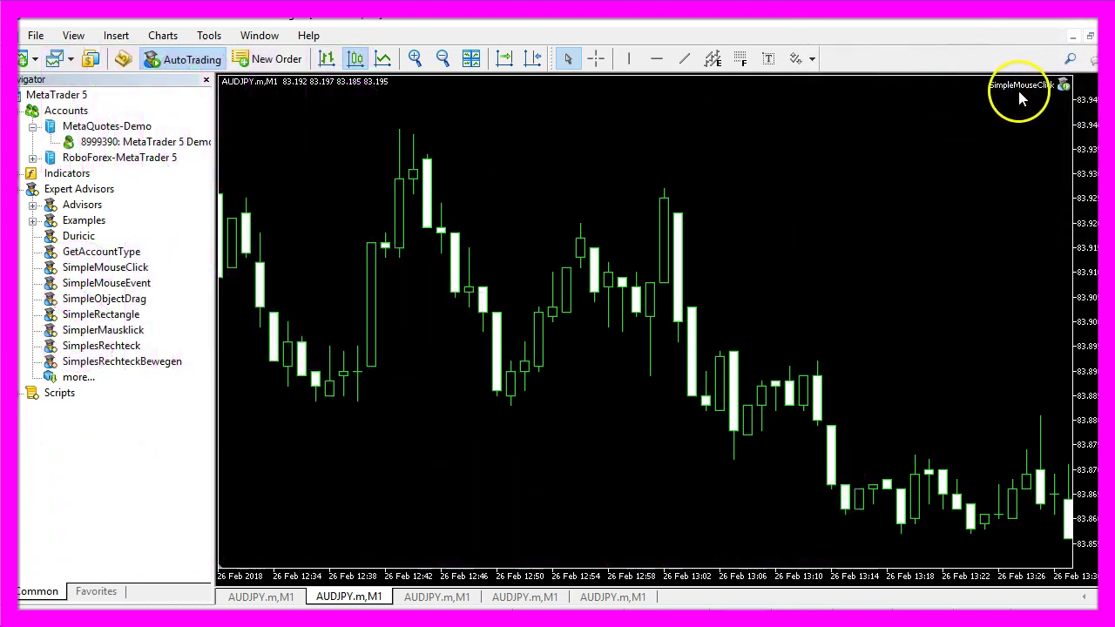
click(446, 206)
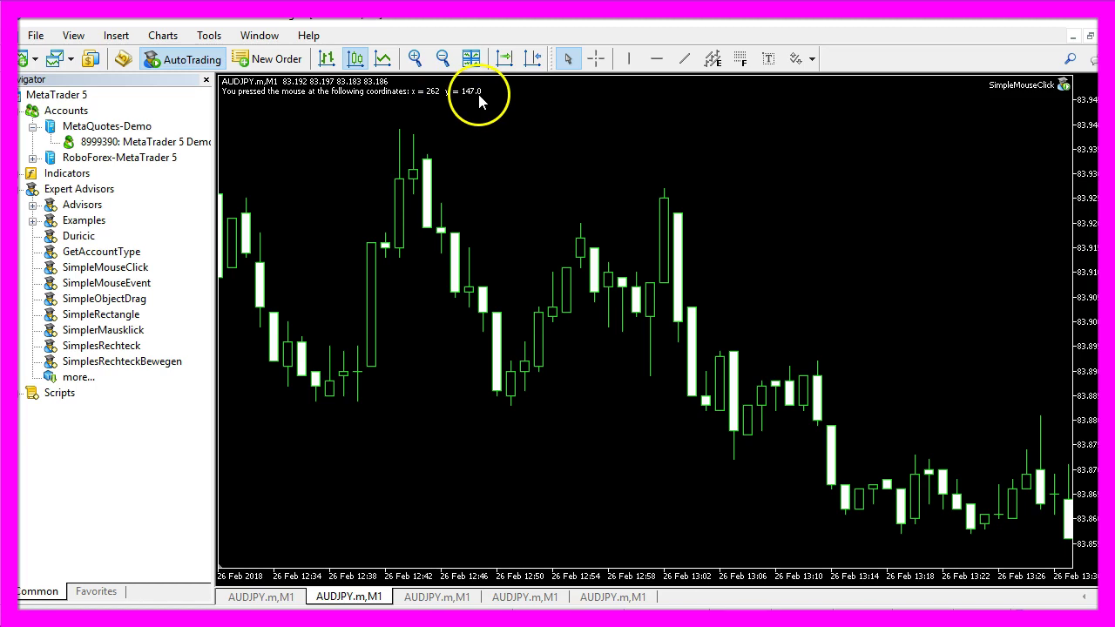
click(219, 330)
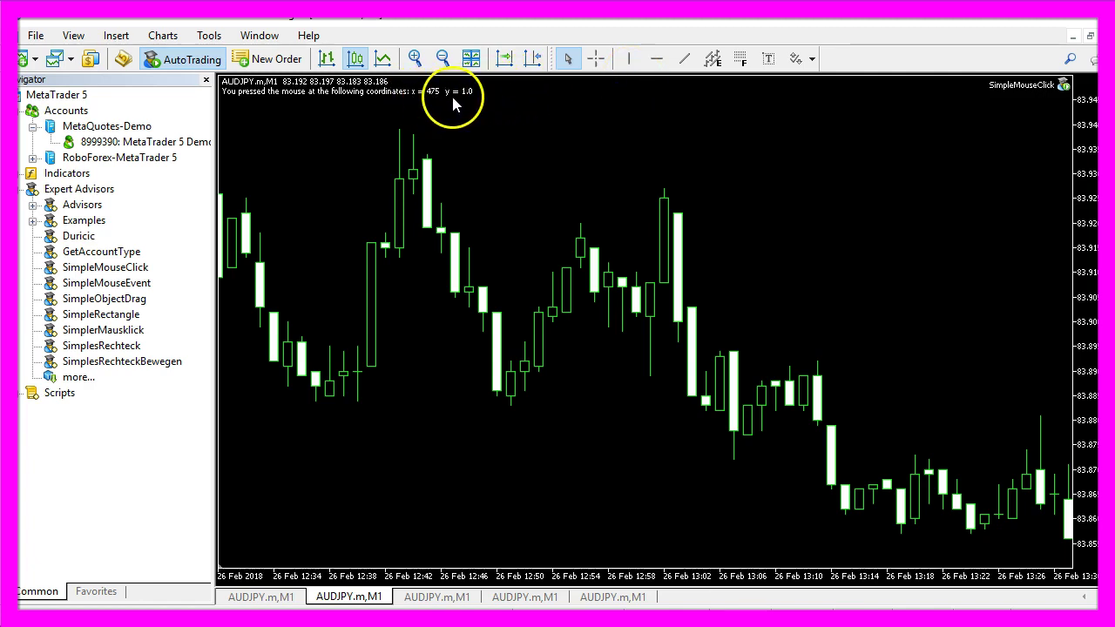
click(1111, 589)
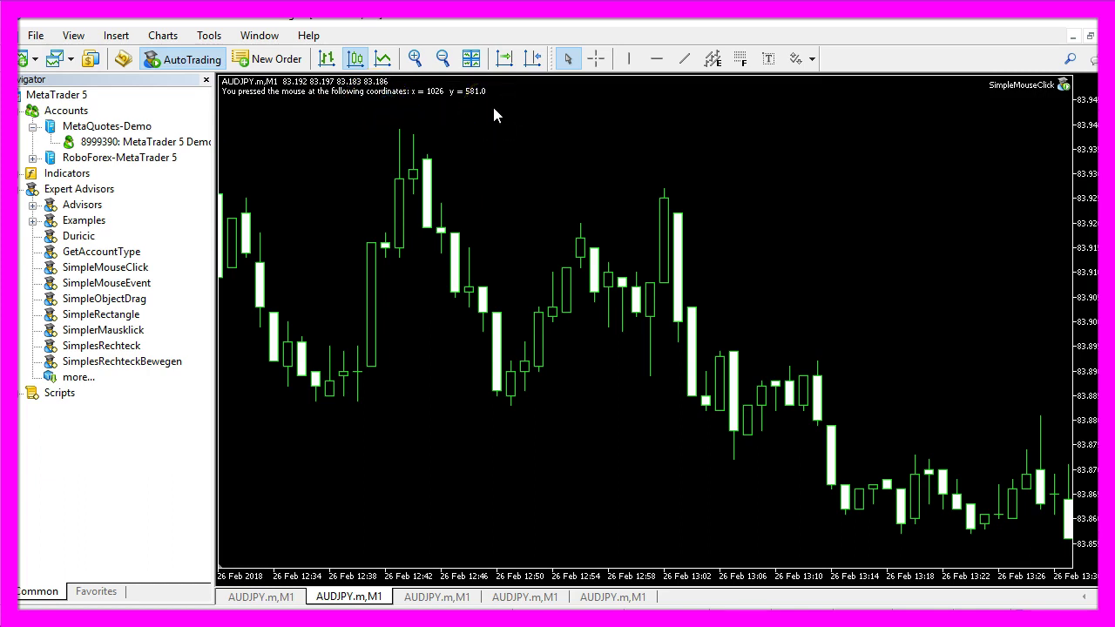
click(552, 253)
click(411, 449)
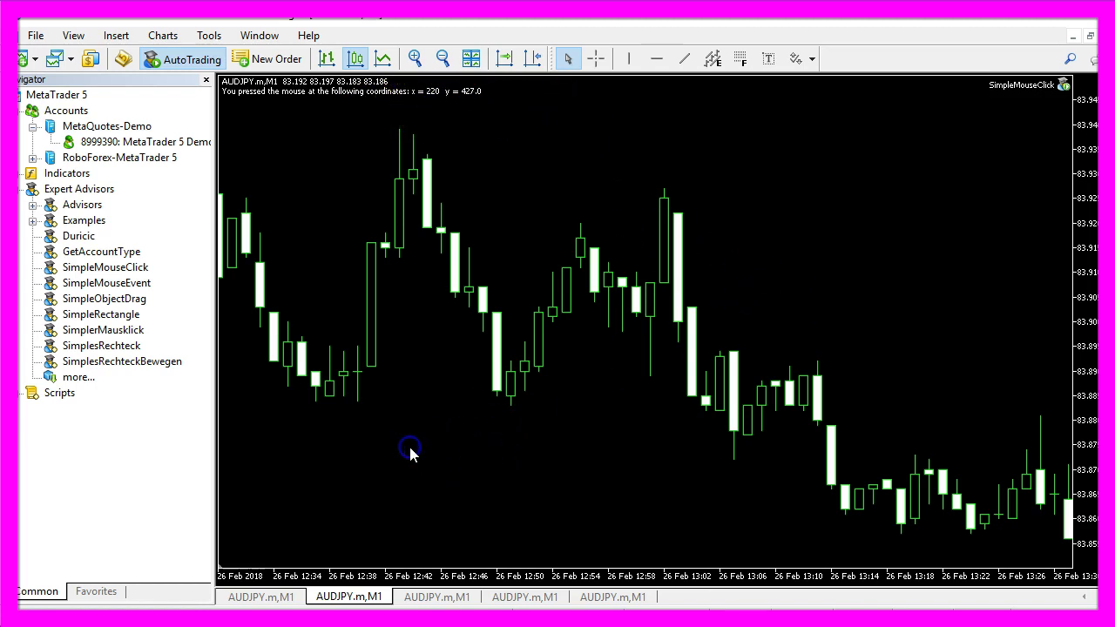
Run MetaEditor's New wizard to create an Expert Advisor template named SimpleMouseClick.
click(123, 63)
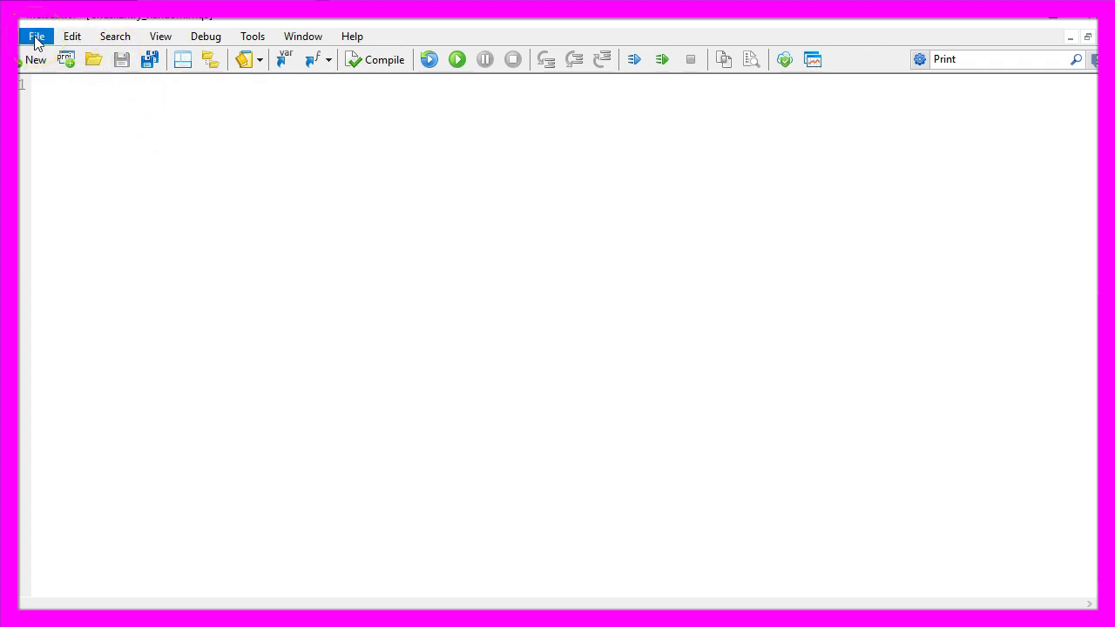
click(36, 38)
click(40, 55)
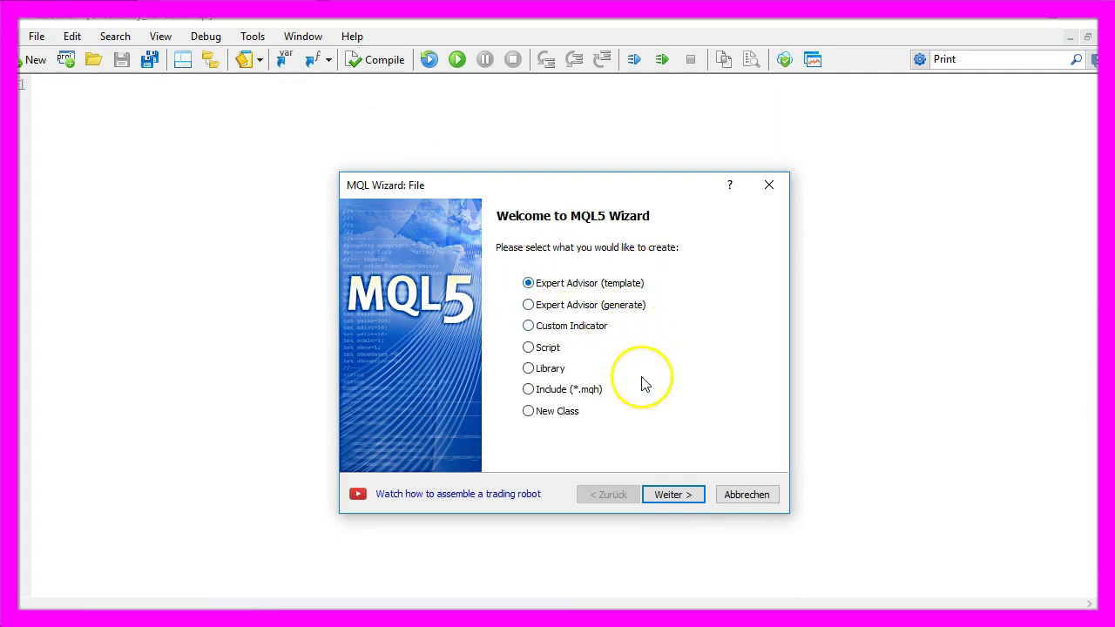
click(674, 495)
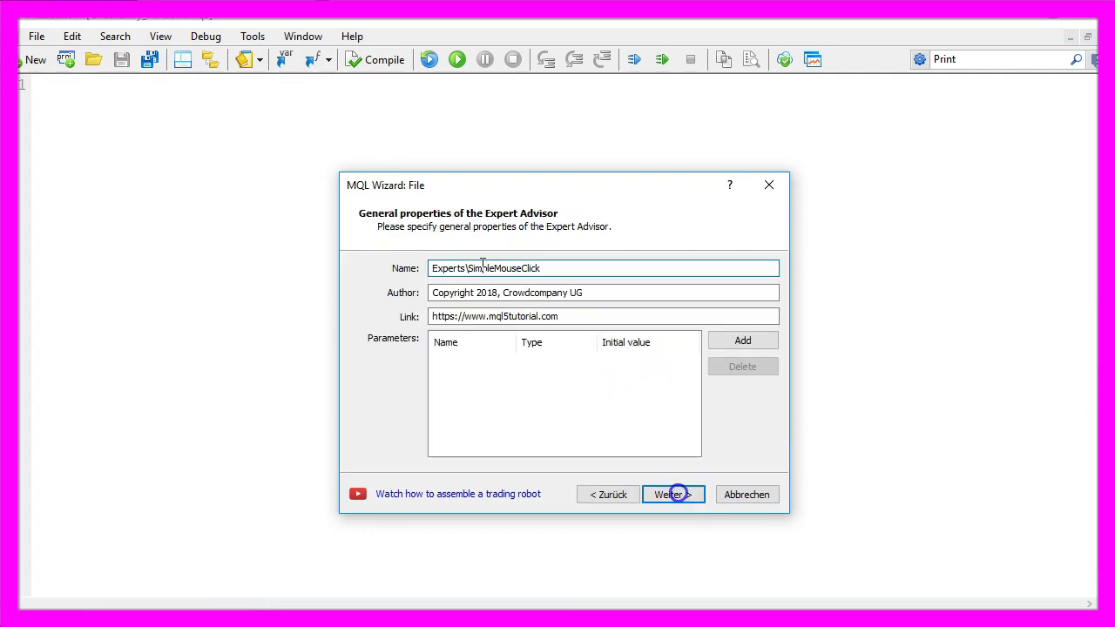
drag(469, 268, 542, 274)
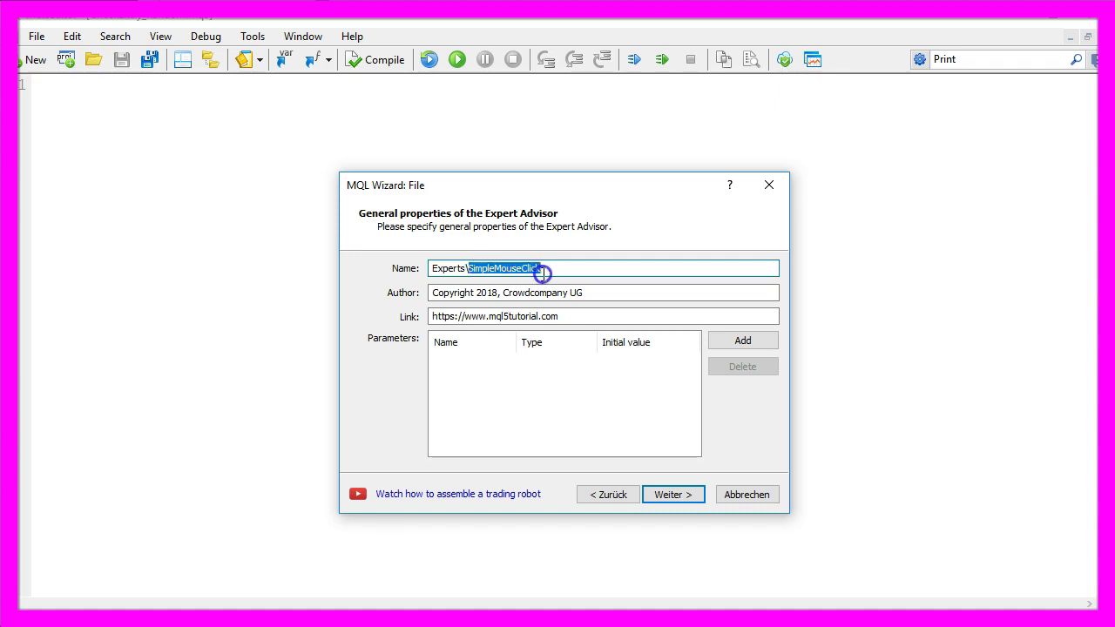
click(676, 495)
click(675, 495)
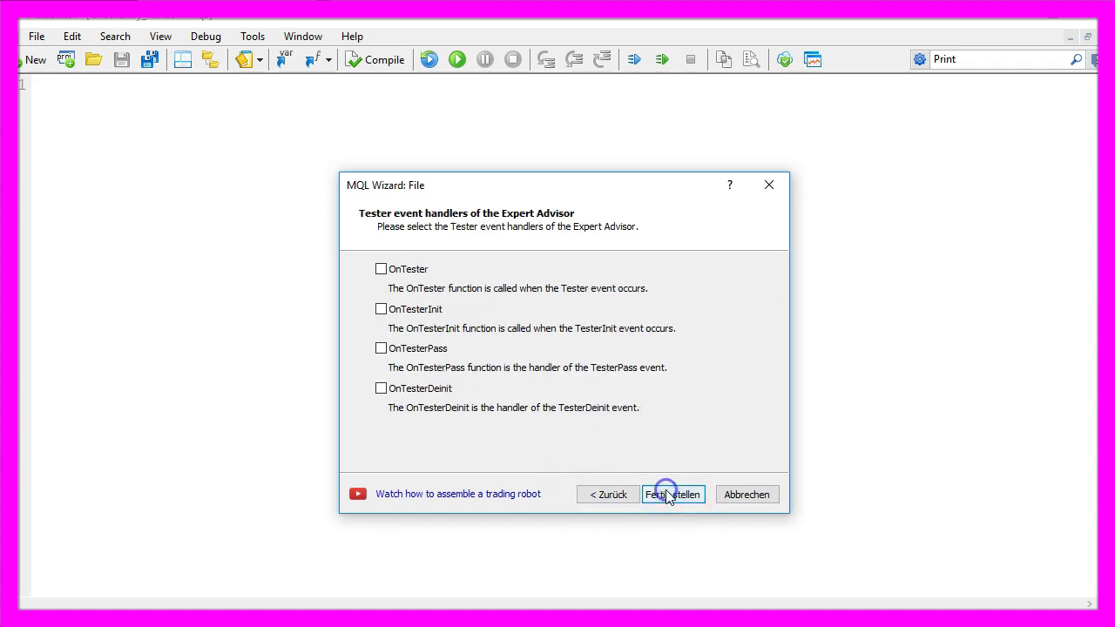
click(675, 495)
Delete the header comments and OnInit/OnDeinit code, leaving only the tick function.
scroll(212, 416, down, 2)
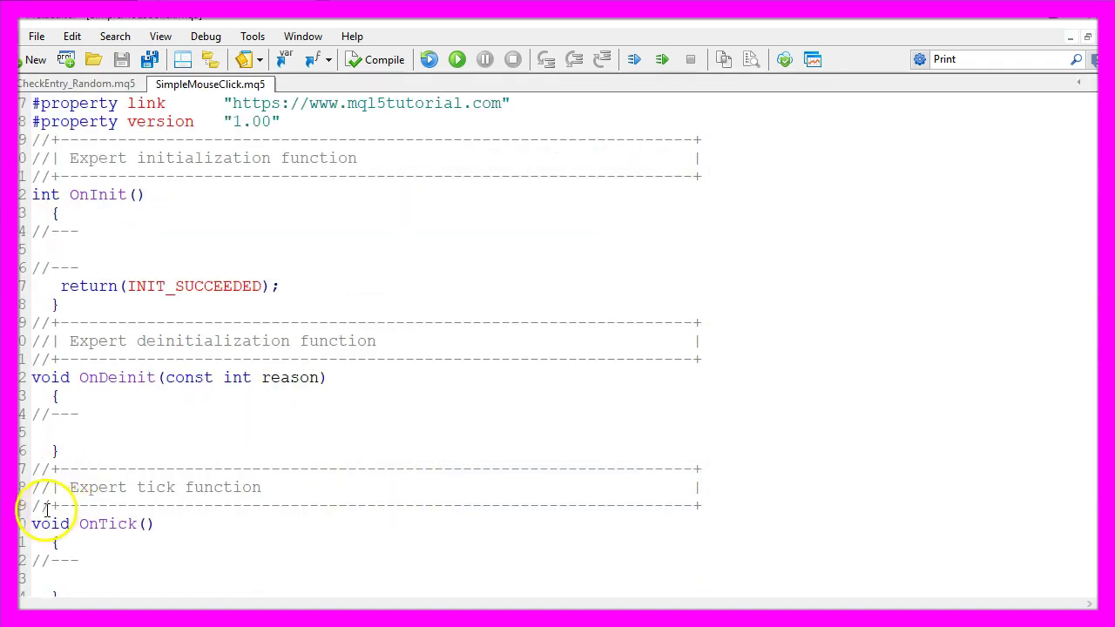
drag(25, 527, 18, 9)
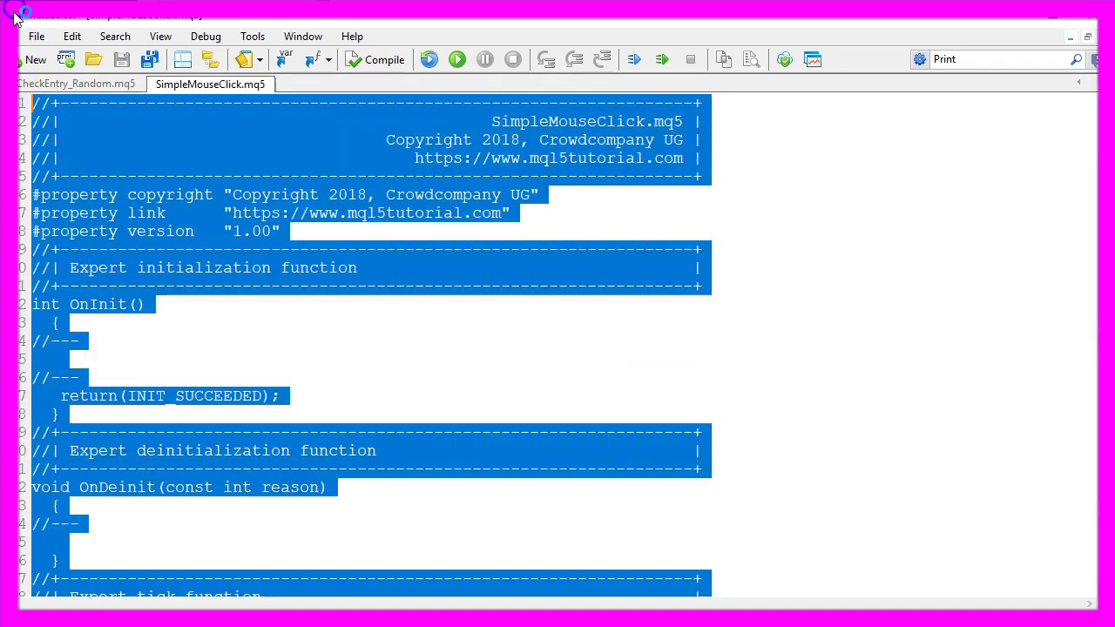
key(Delete)
drag(79, 224, 58, 144)
key(Delete)
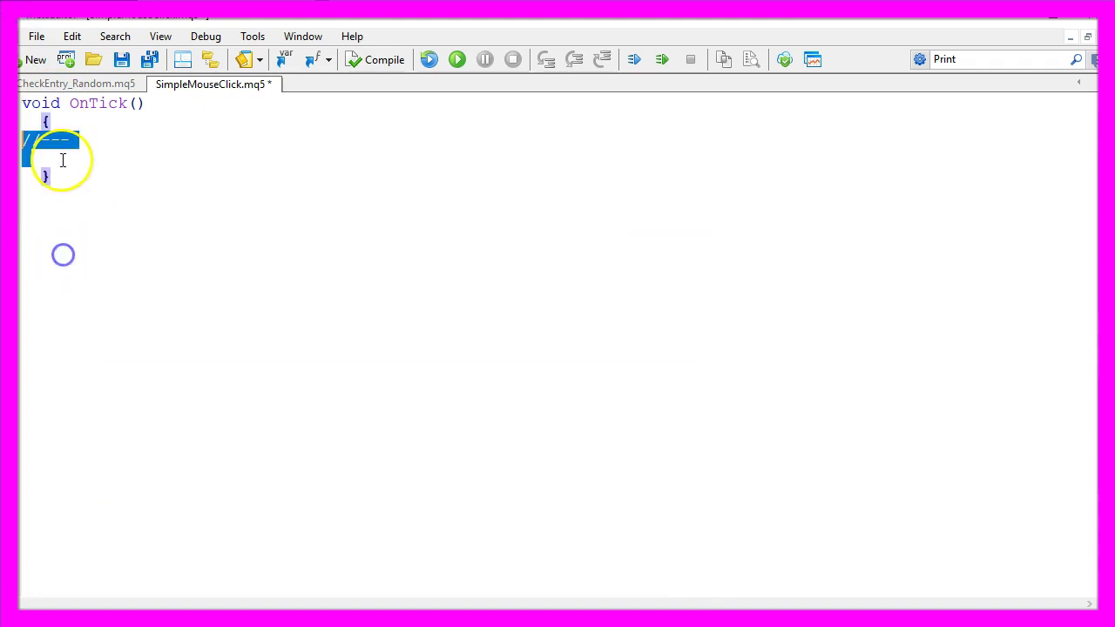
Rename OnTick to OnChartEvent and look up OnChartEvent in the help with F1.
double_click(99, 103)
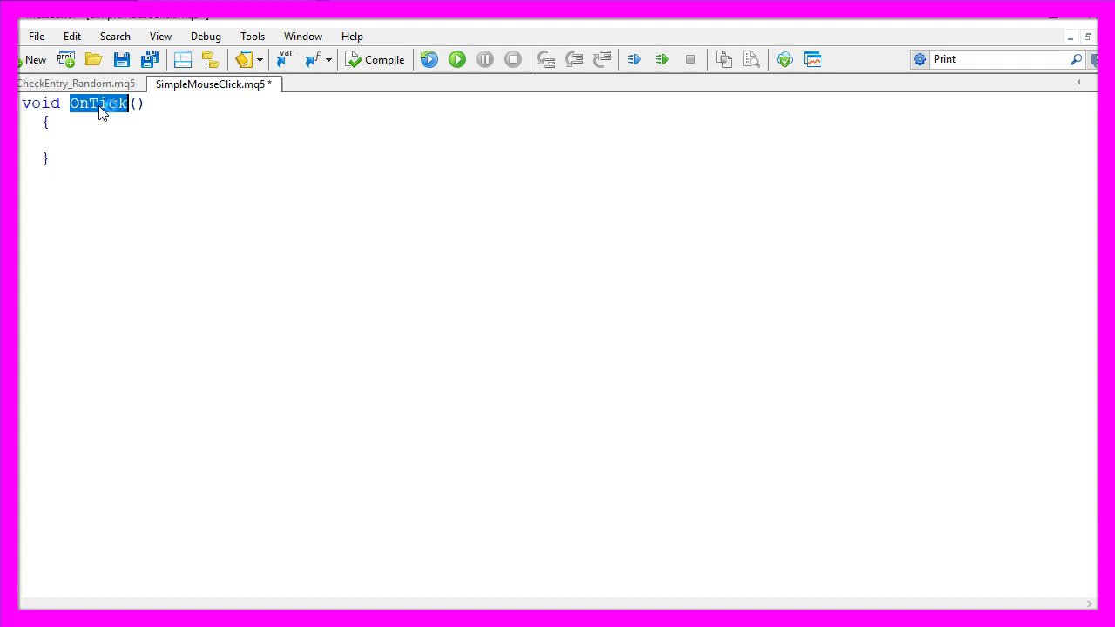
double_click(94, 111)
text(OnChartEvent)
double_click(91, 105)
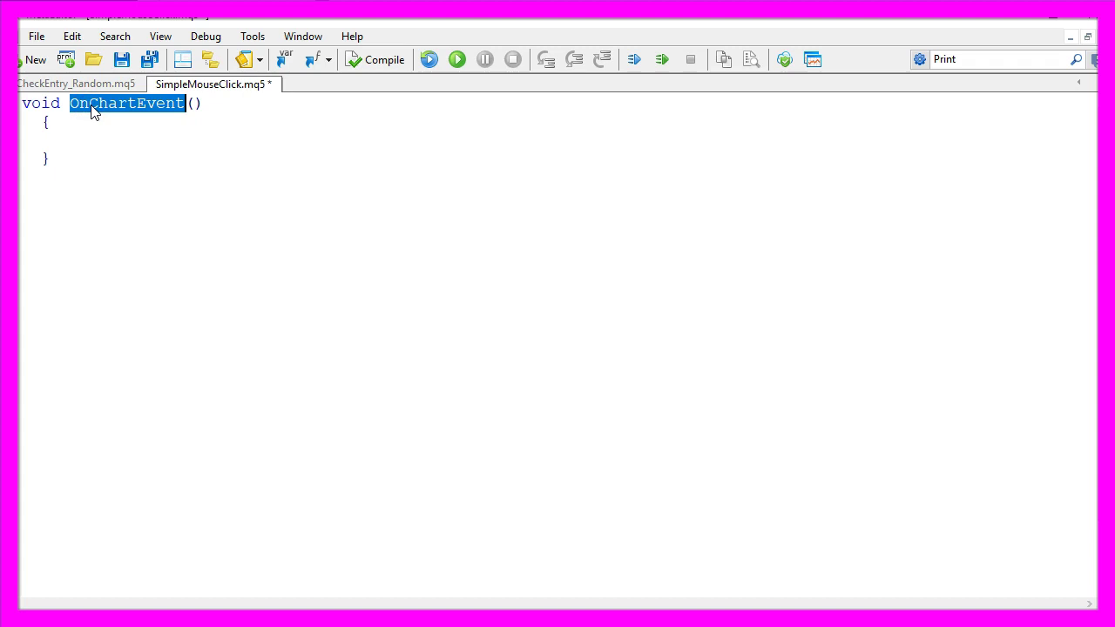
key(F1)
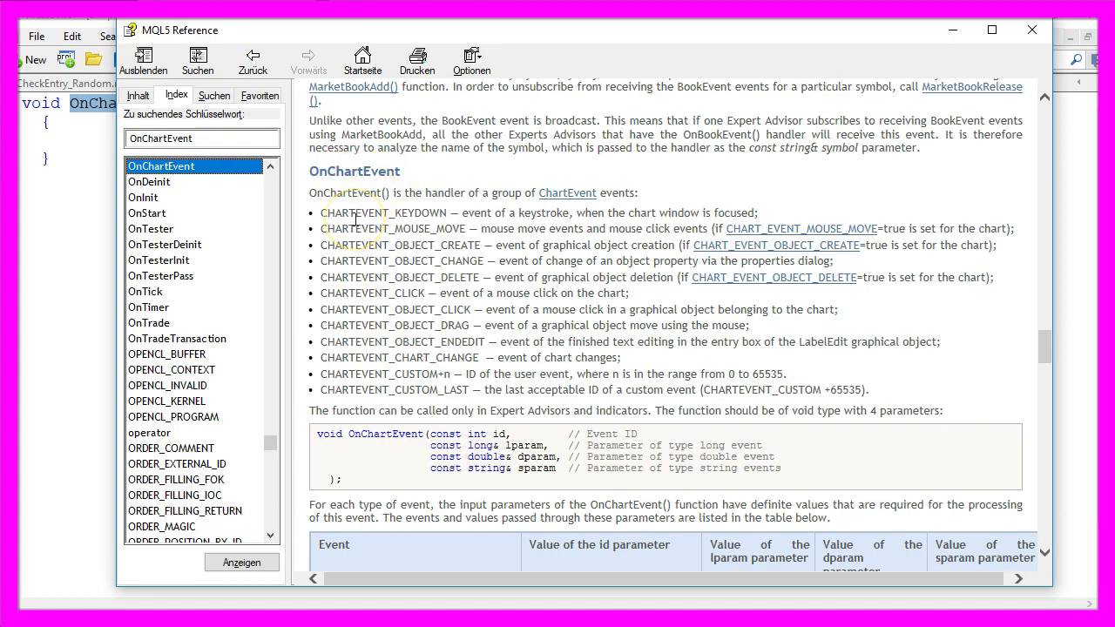
Review the chart event types and the OnChartEvent signature in the reference, then close it.
double_click(422, 214)
double_click(410, 228)
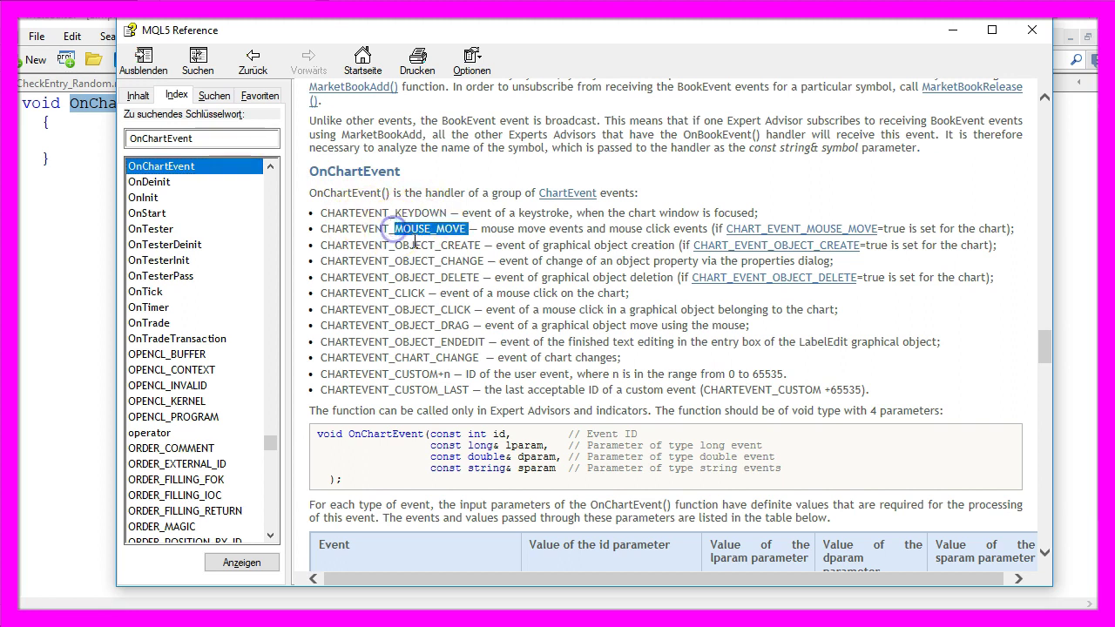
double_click(411, 245)
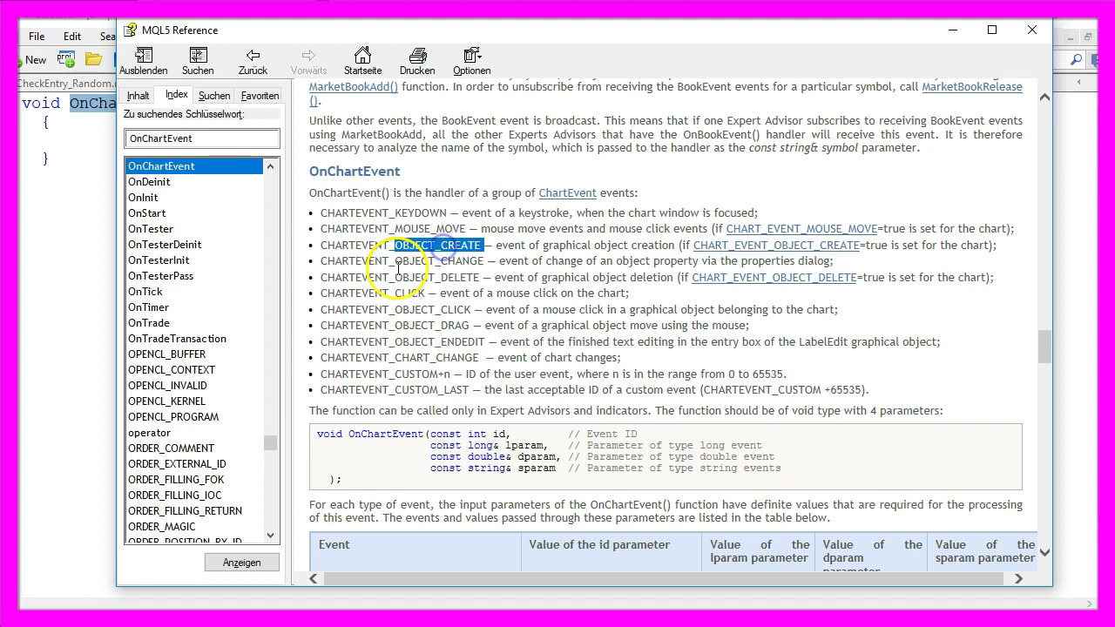
drag(395, 262, 456, 267)
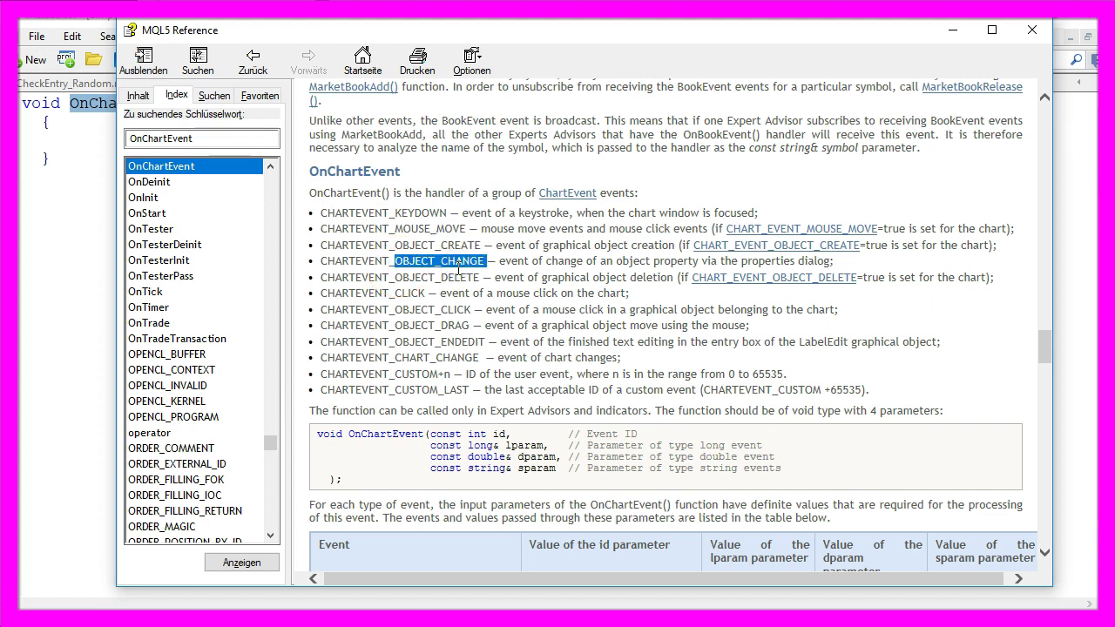
scroll(458, 271, down, 5)
double_click(384, 141)
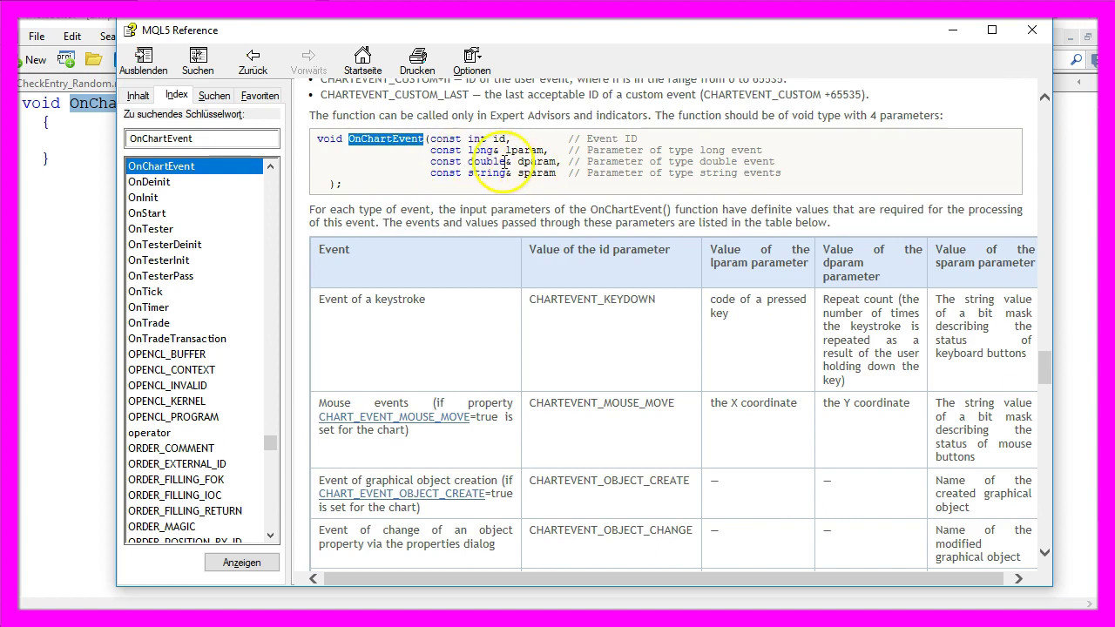
click(321, 68)
Add the const int id and long lparam parameters to OnChartEvent.
key(Return)
click(214, 103)
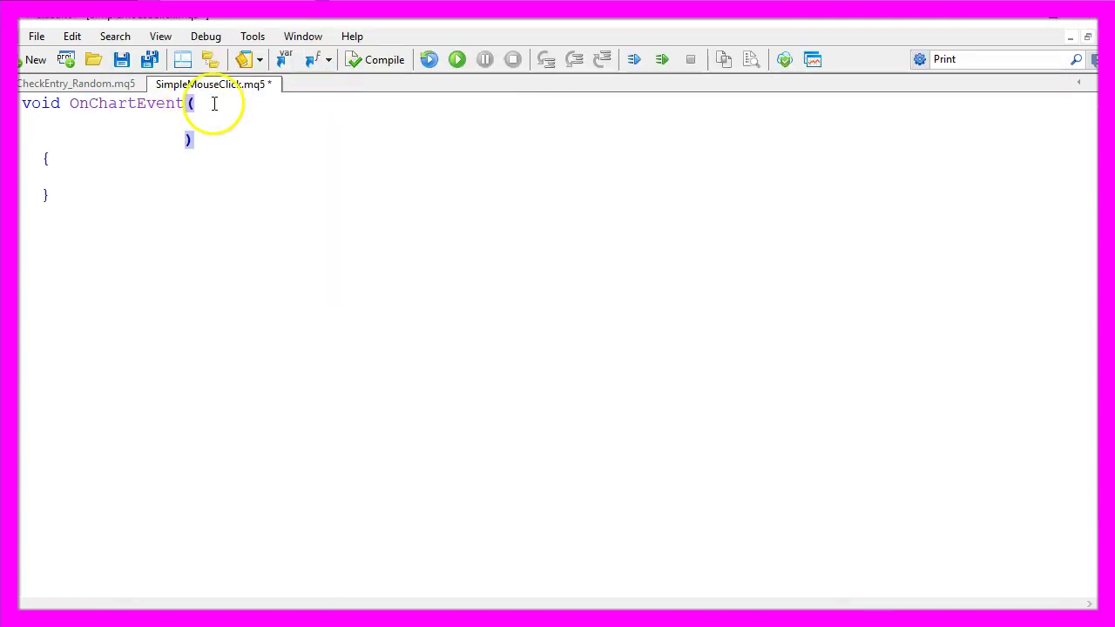
key(ctrl+v)
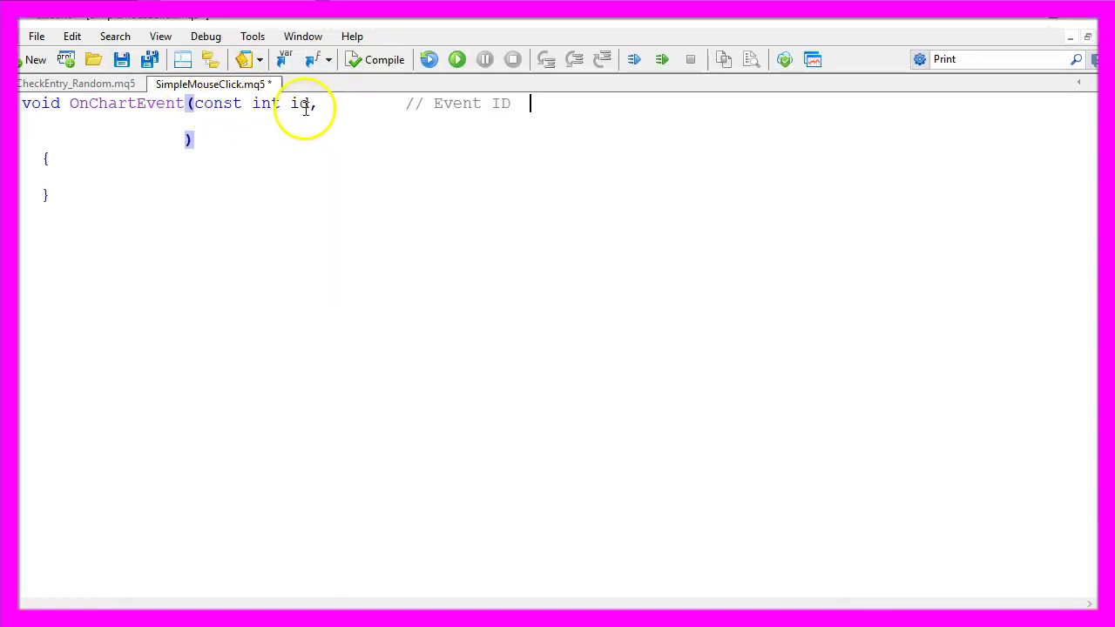
double_click(302, 105)
drag(425, 104, 528, 104)
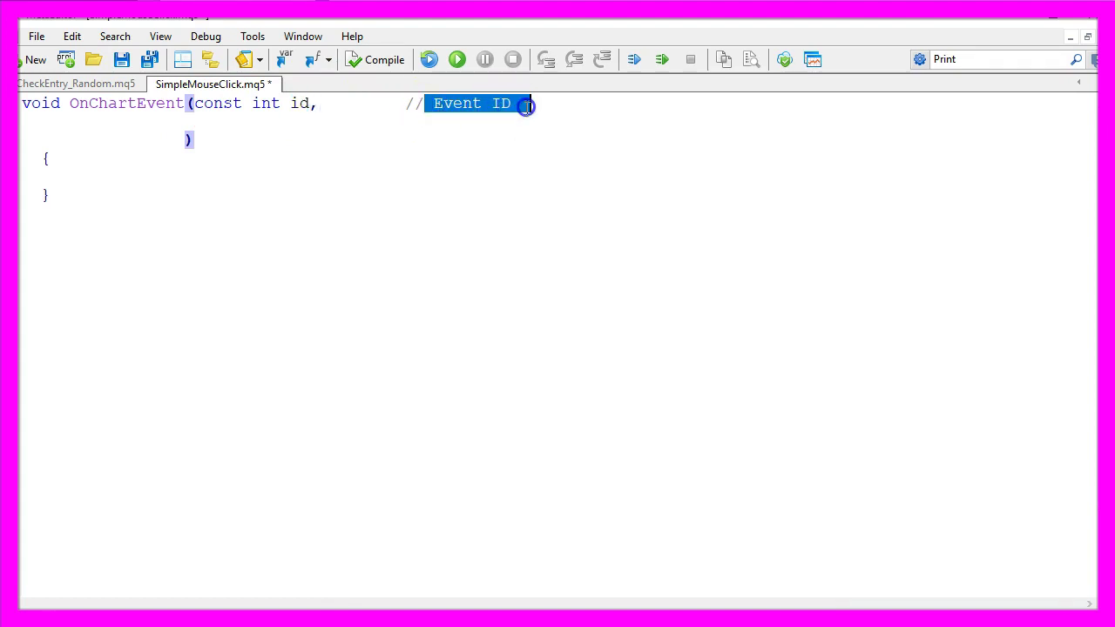
click(273, 123)
text(const long& lparam,   // Event parameter long type)
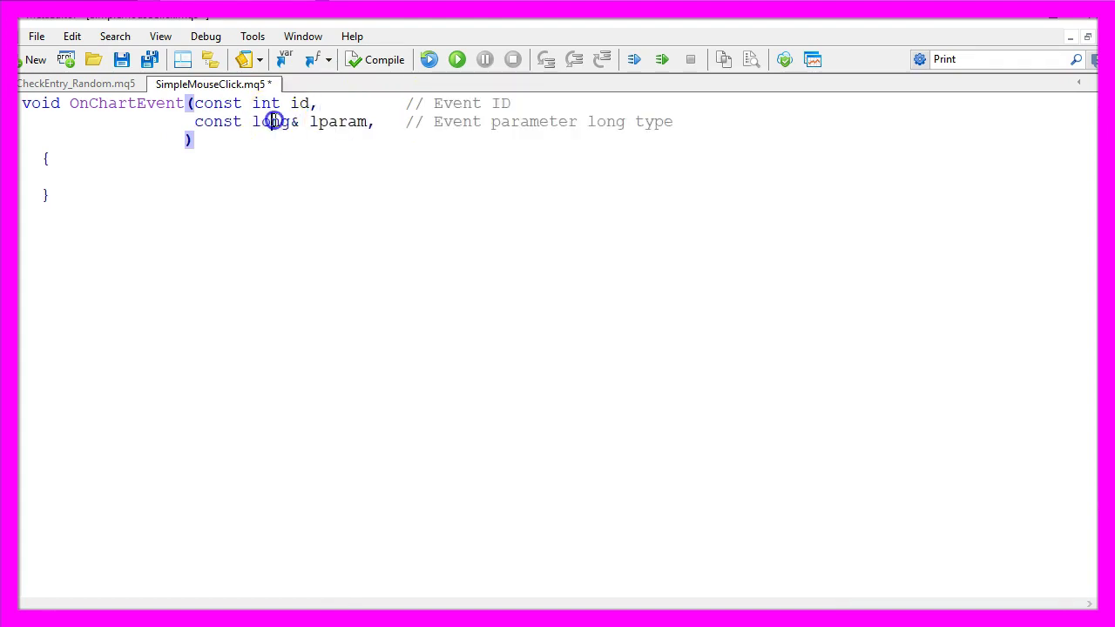
double_click(270, 123)
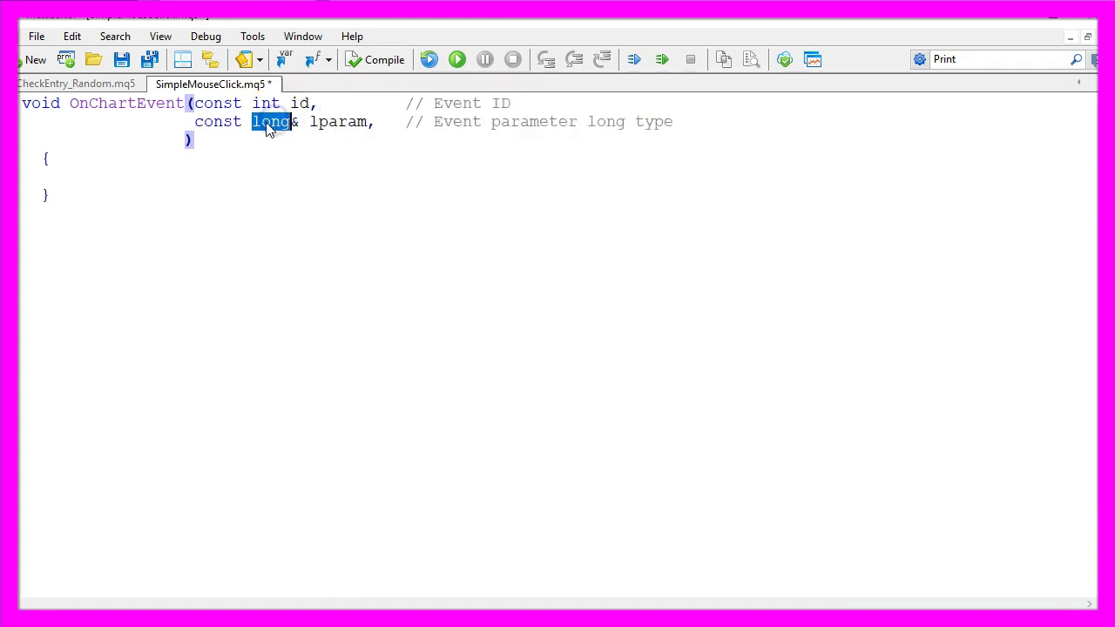
double_click(338, 124)
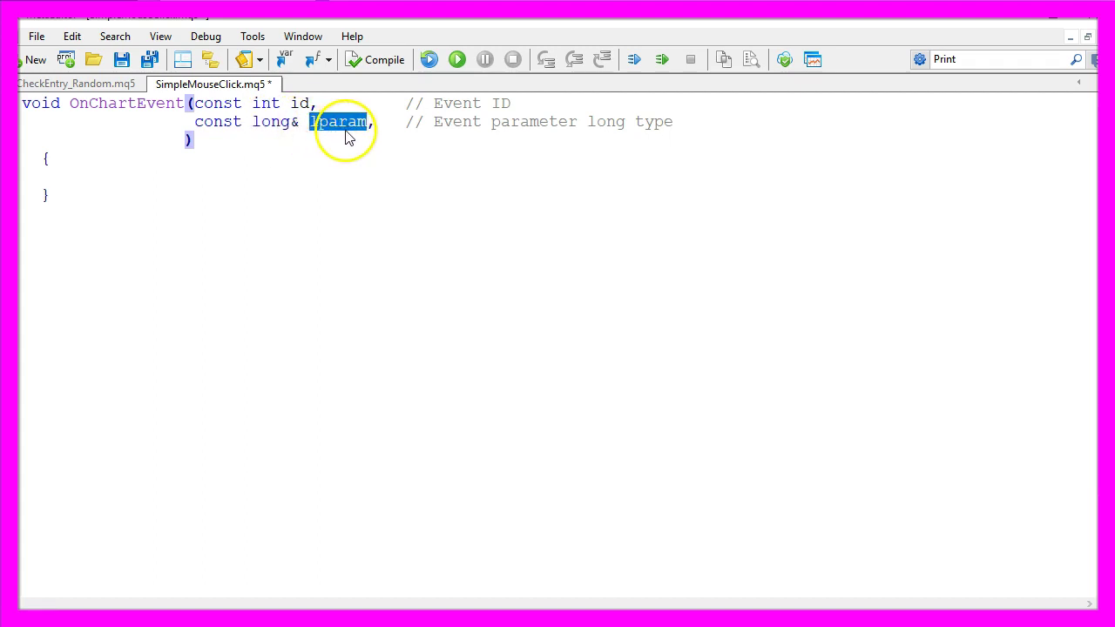
Add the double dparam and string sparam parameters to complete the signature.
click(340, 137)
key(ctrl+v)
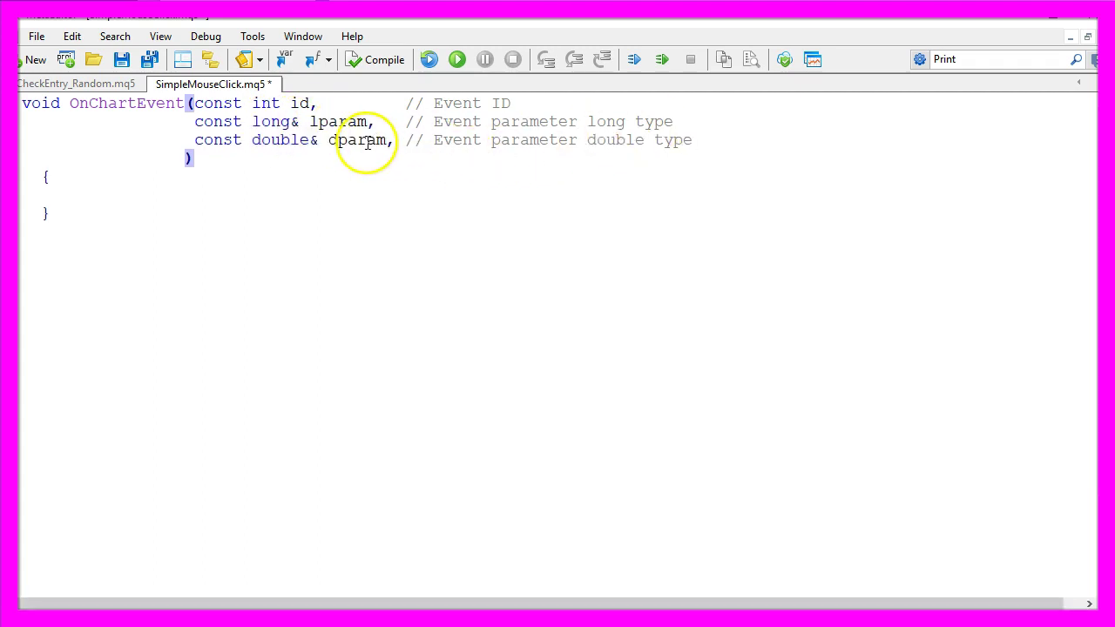
double_click(357, 145)
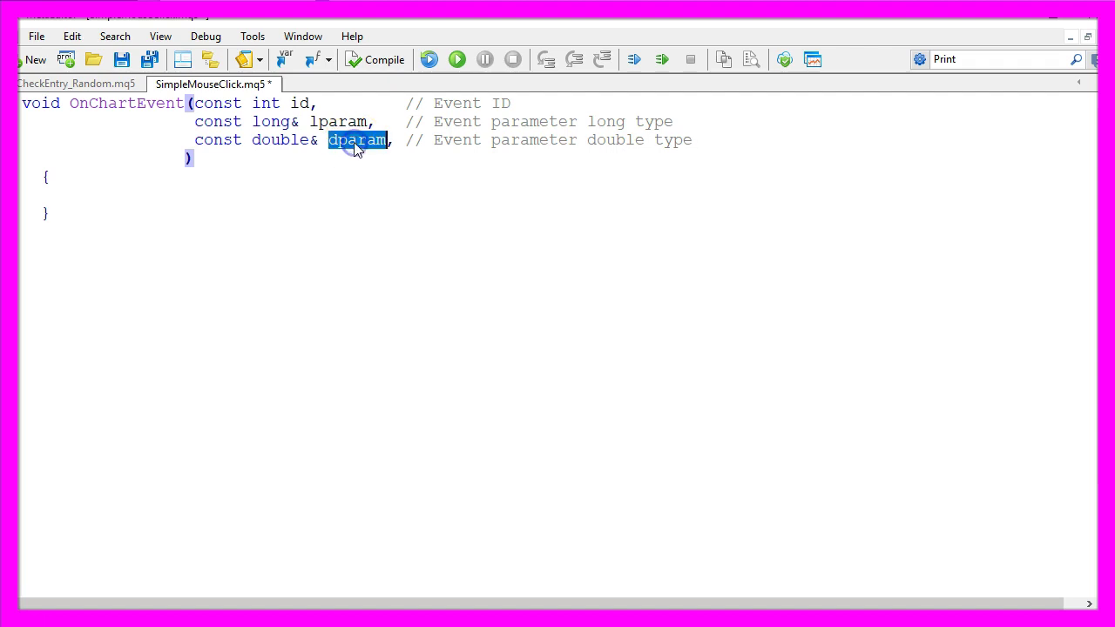
double_click(281, 142)
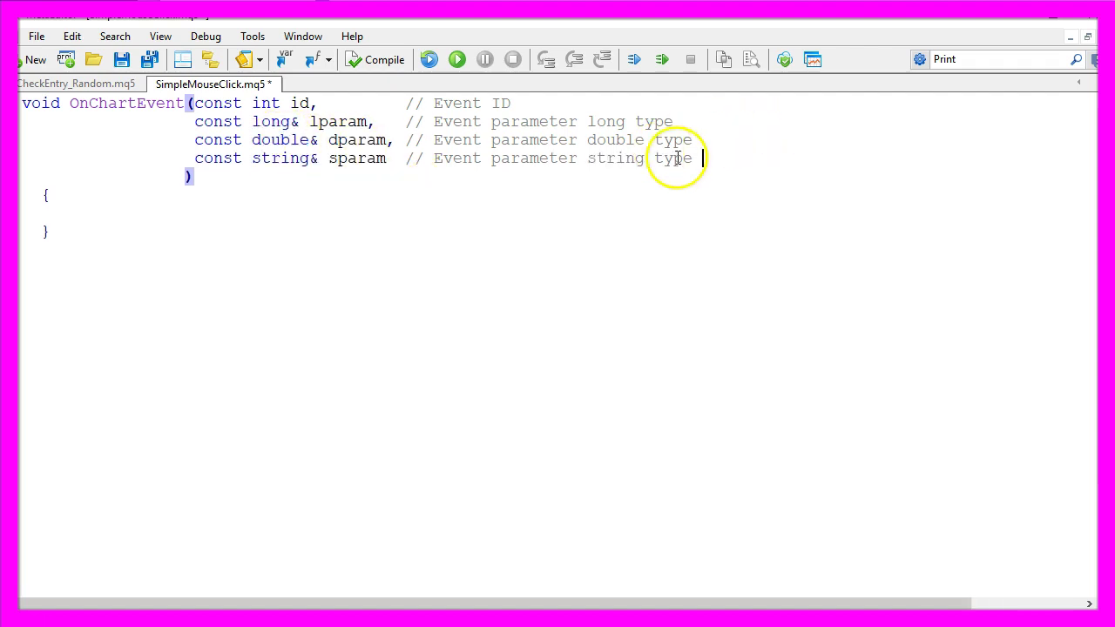
double_click(336, 157)
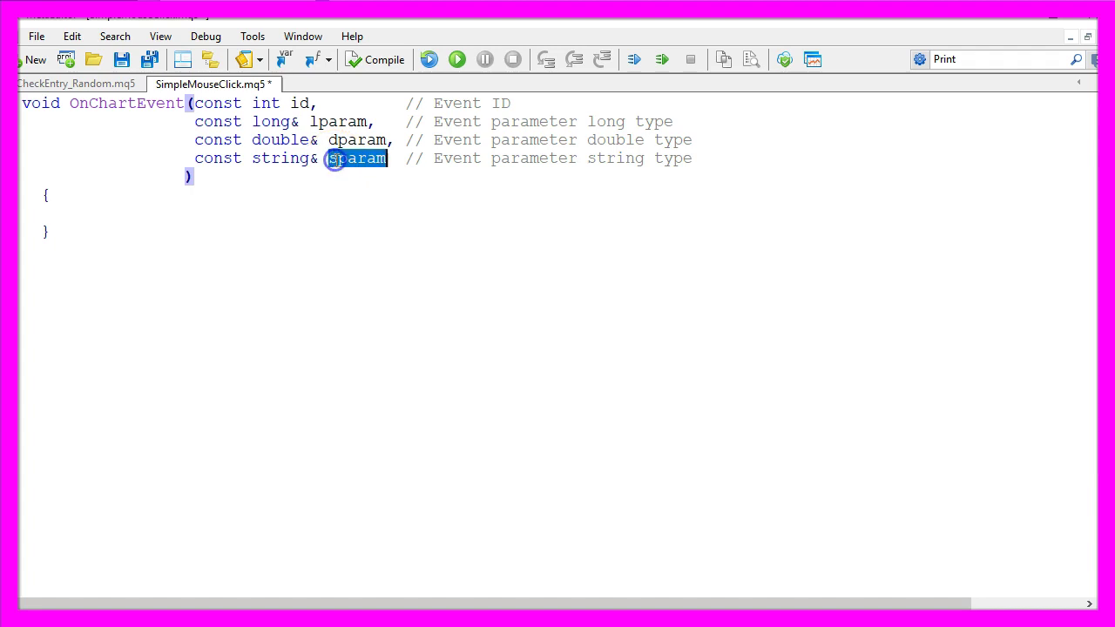
double_click(284, 157)
mouse_move(587, 164)
mouse_down()
mouse_move(689, 171)
mouse_move(686, 160)
mouse_up()
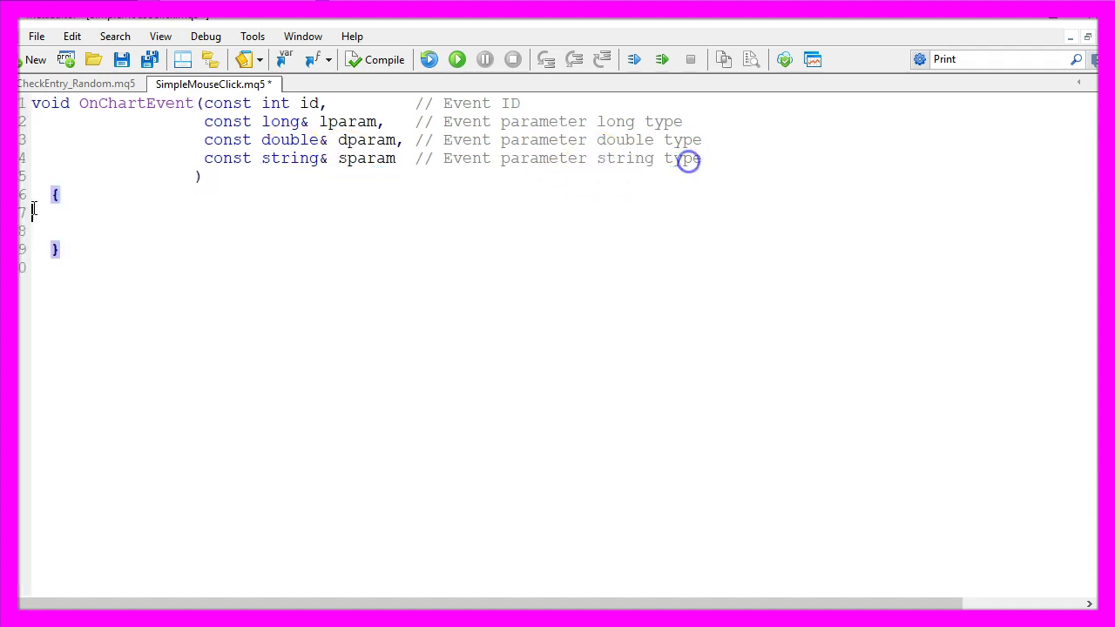
Add the mouse-click comment and if(id==CHARTEVENT_CLICK), then look up CHARTEVENT_CLICK with F1.
text(// when the mouse button was clicked)
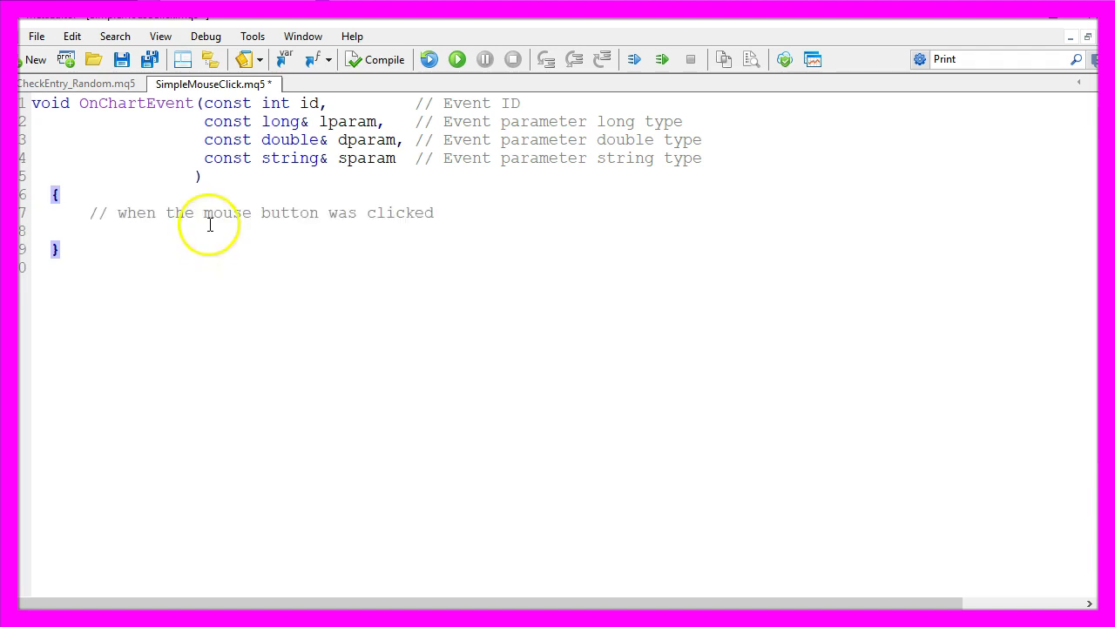
drag(204, 214, 435, 213)
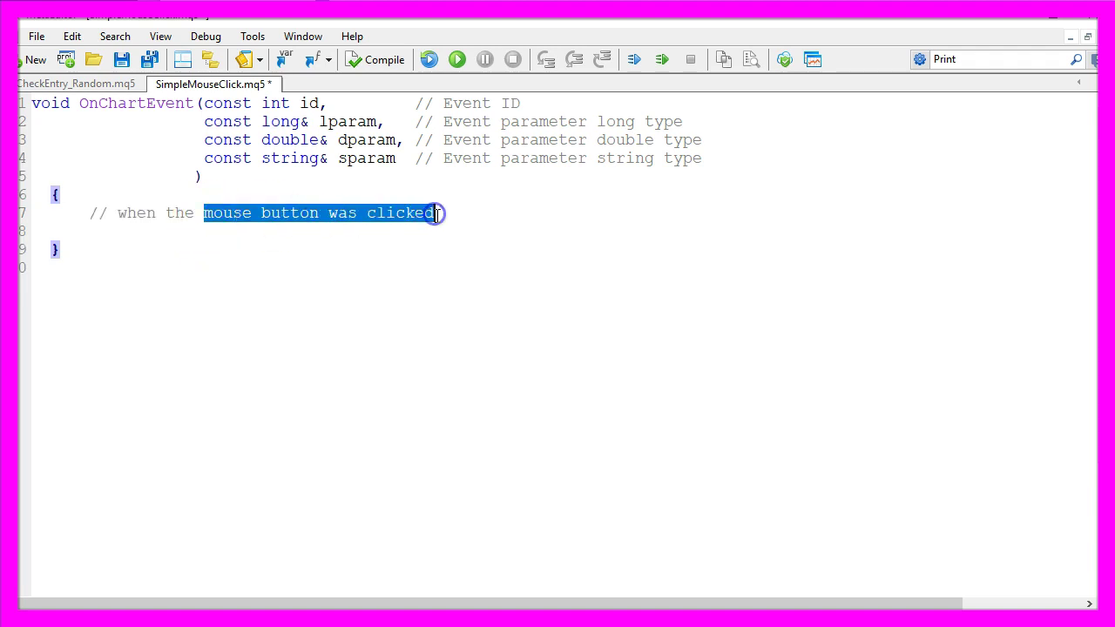
click(32, 228)
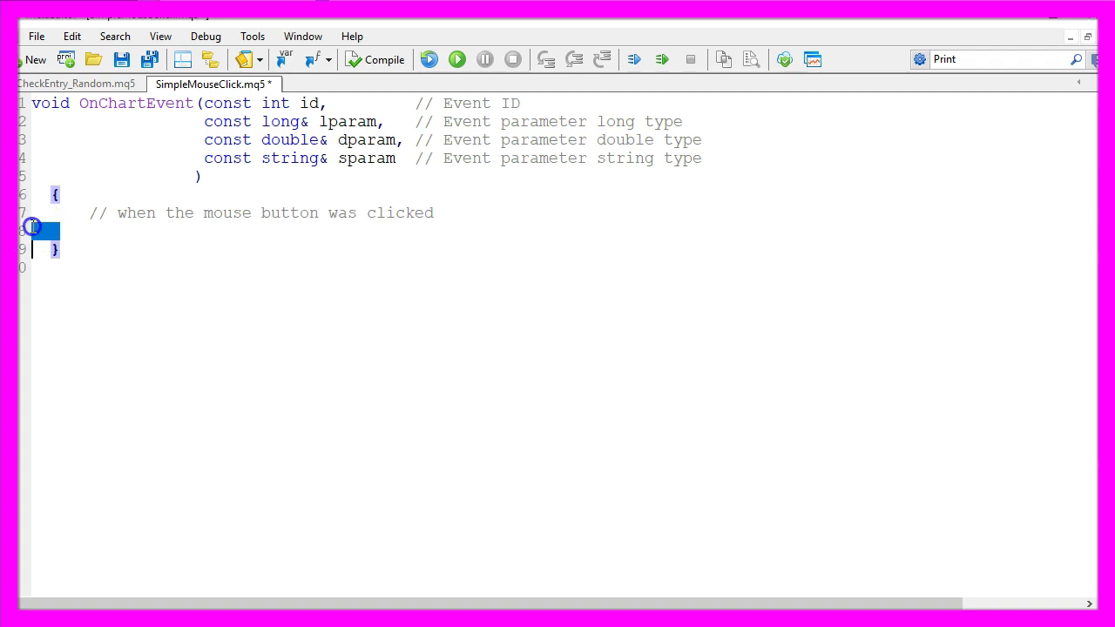
text(if(id==CHARTEVENT_CLICK))
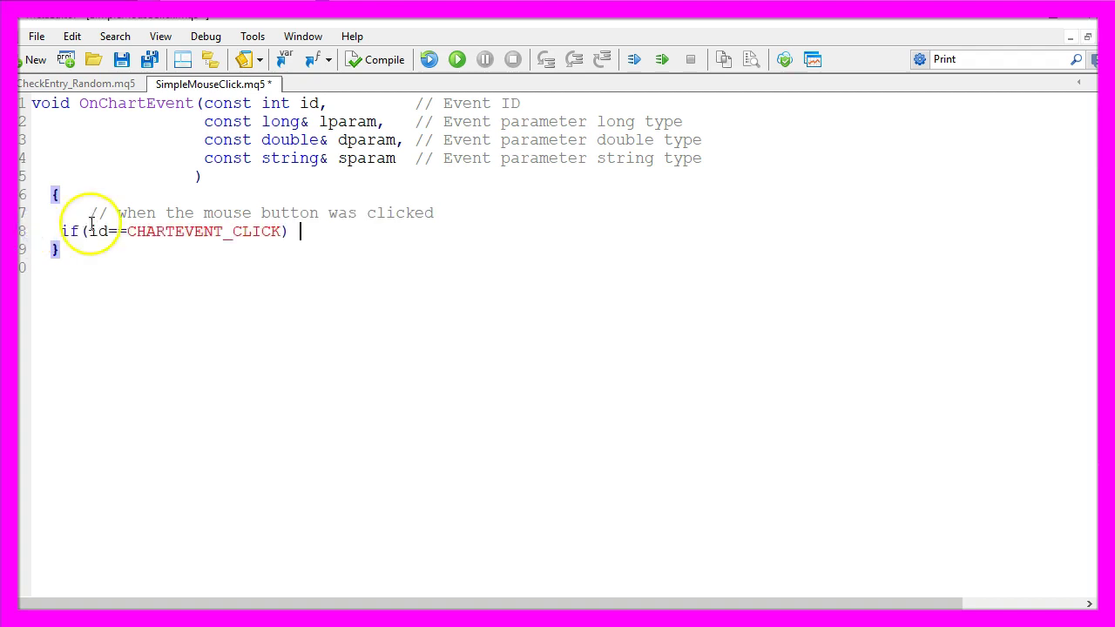
double_click(188, 234)
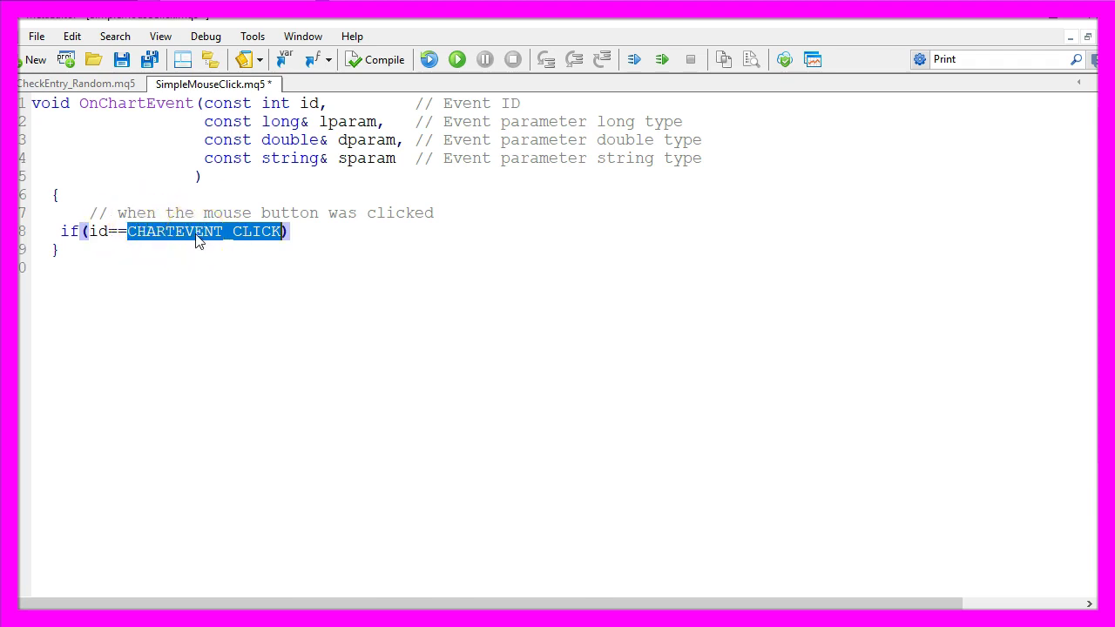
key(F1)
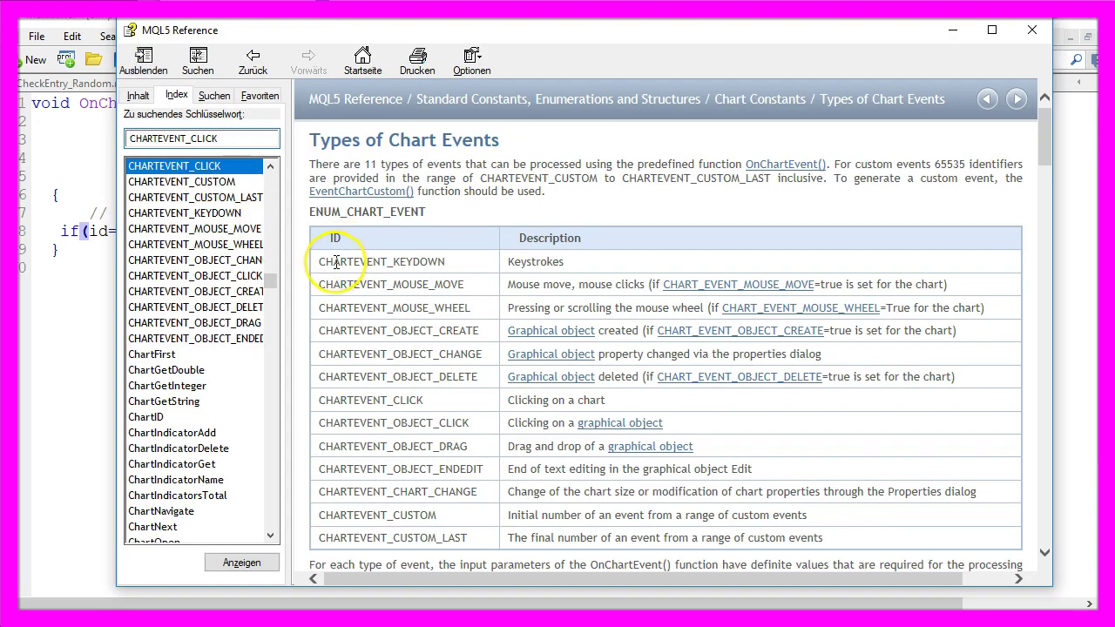
Find CHARTEVENT_CLICK, 'Clicking on a chart', in the event types table, then return to MetaEditor.
double_click(337, 261)
double_click(421, 261)
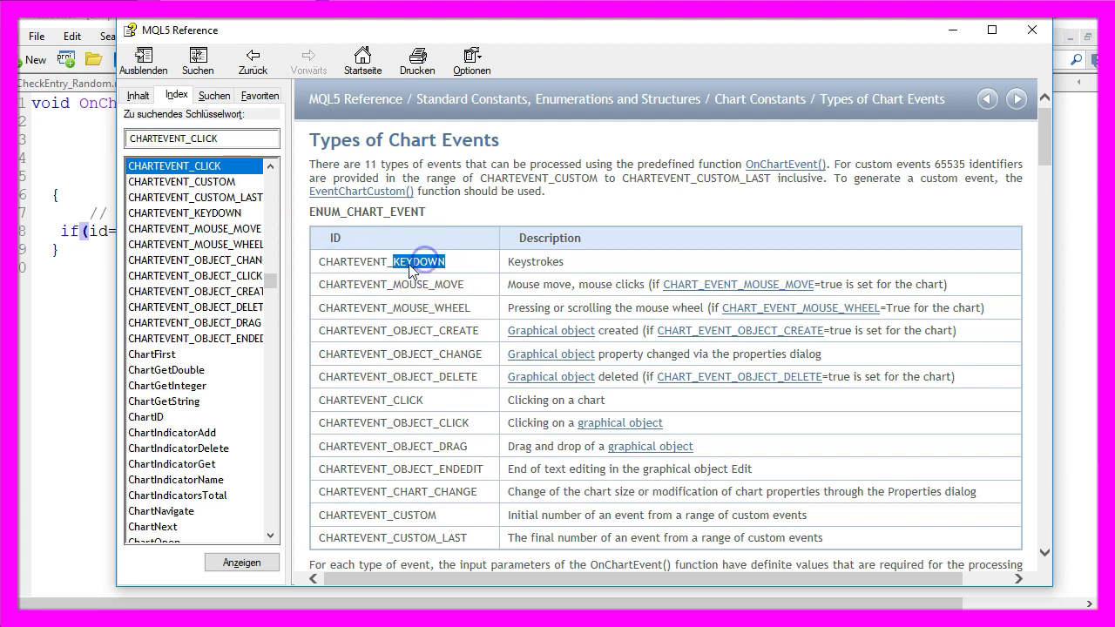
double_click(346, 284)
double_click(407, 284)
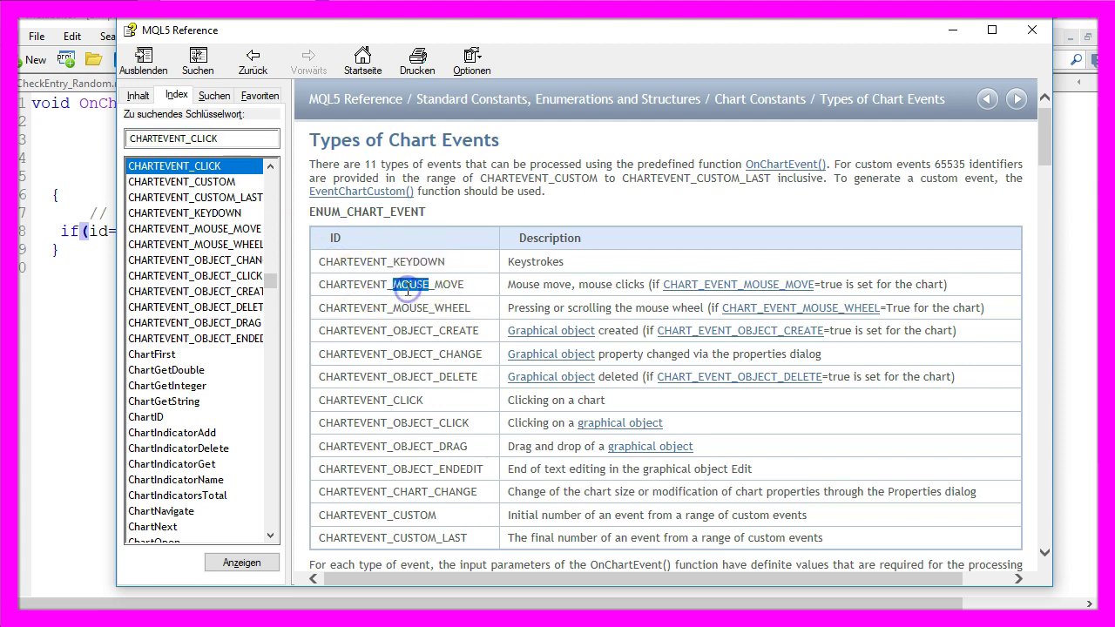
triple_click(329, 400)
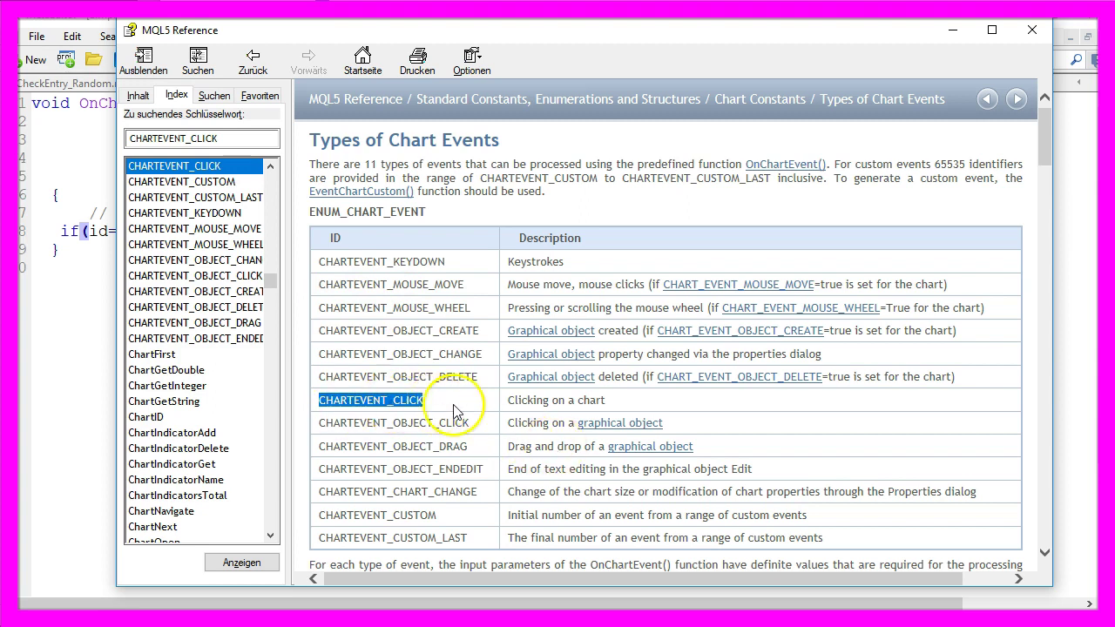
drag(507, 400, 606, 403)
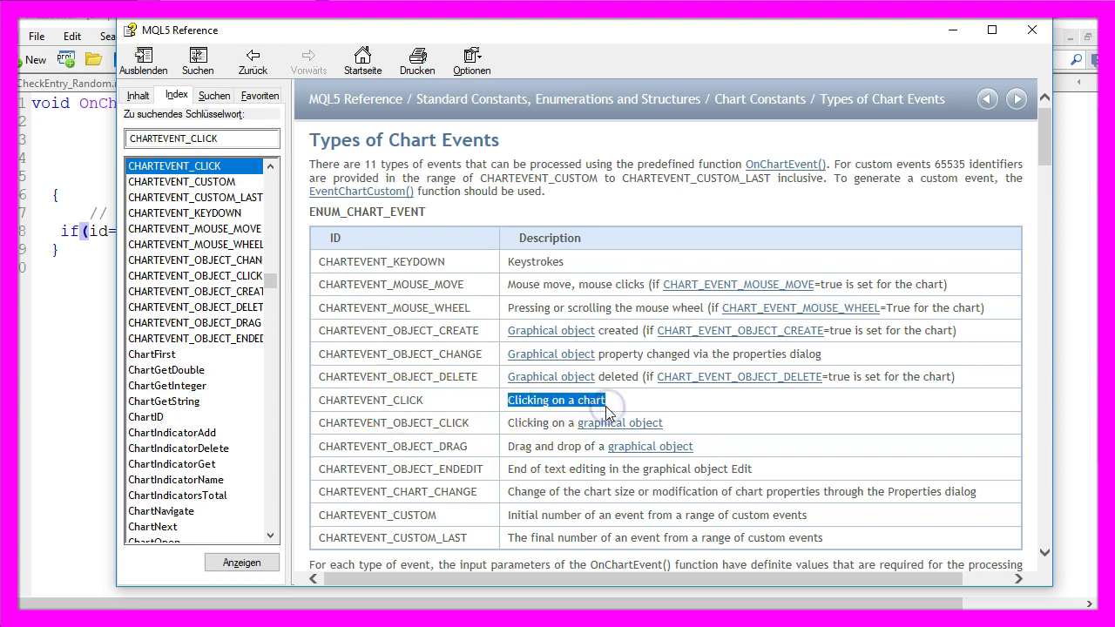
click(72, 231)
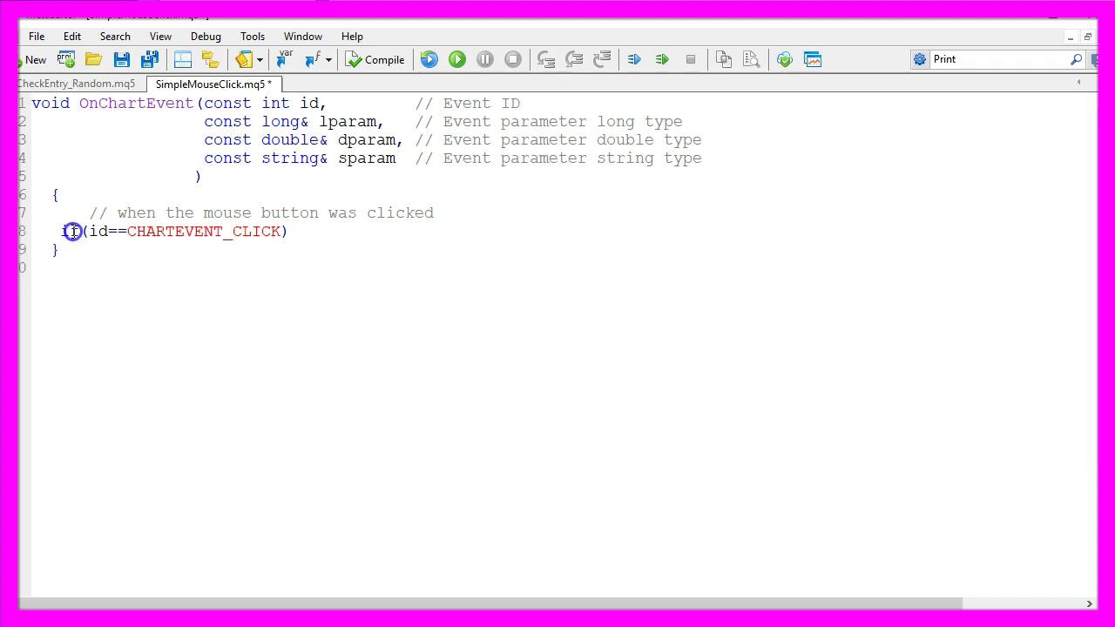
Insert a braced Comment("You pressed the mouse at the following coordinates...") block under the click check.
double_click(312, 103)
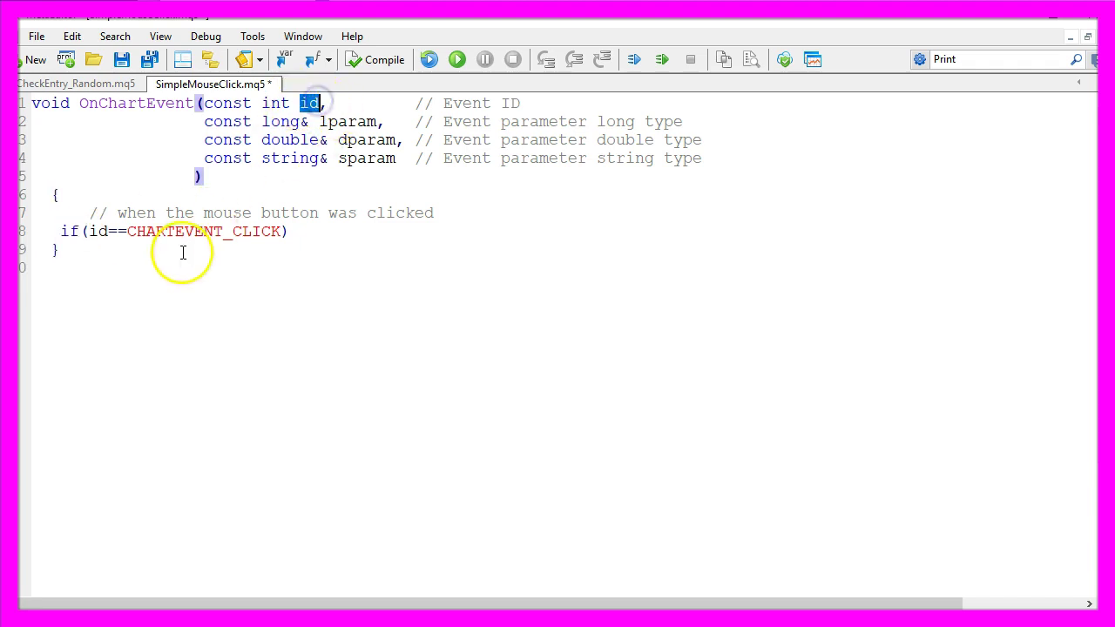
double_click(163, 231)
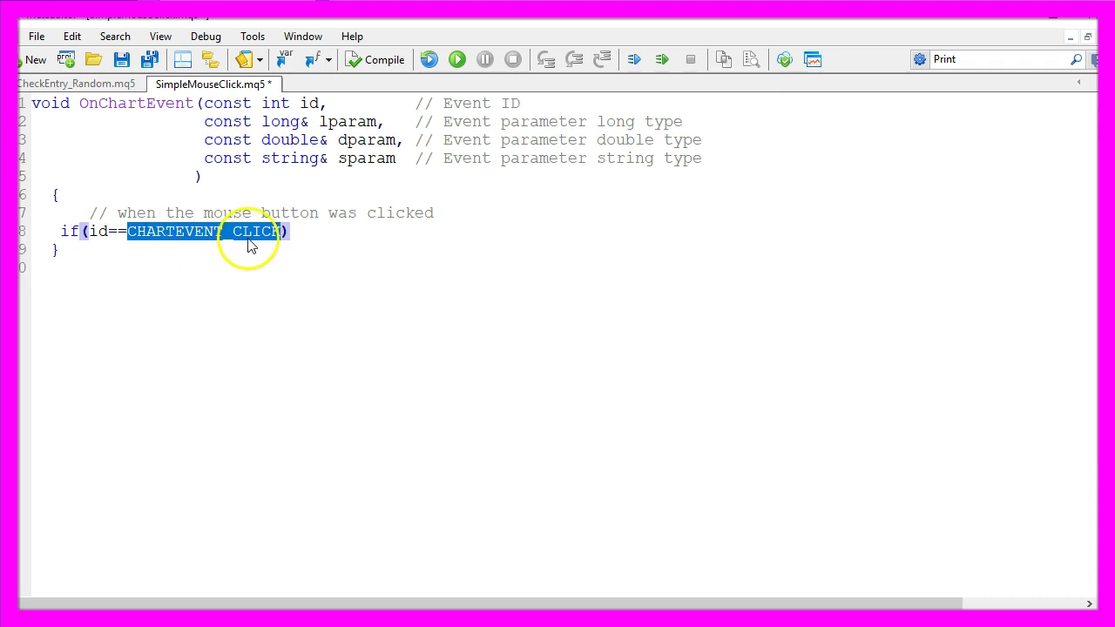
key(ctrl+v)
double_click(128, 267)
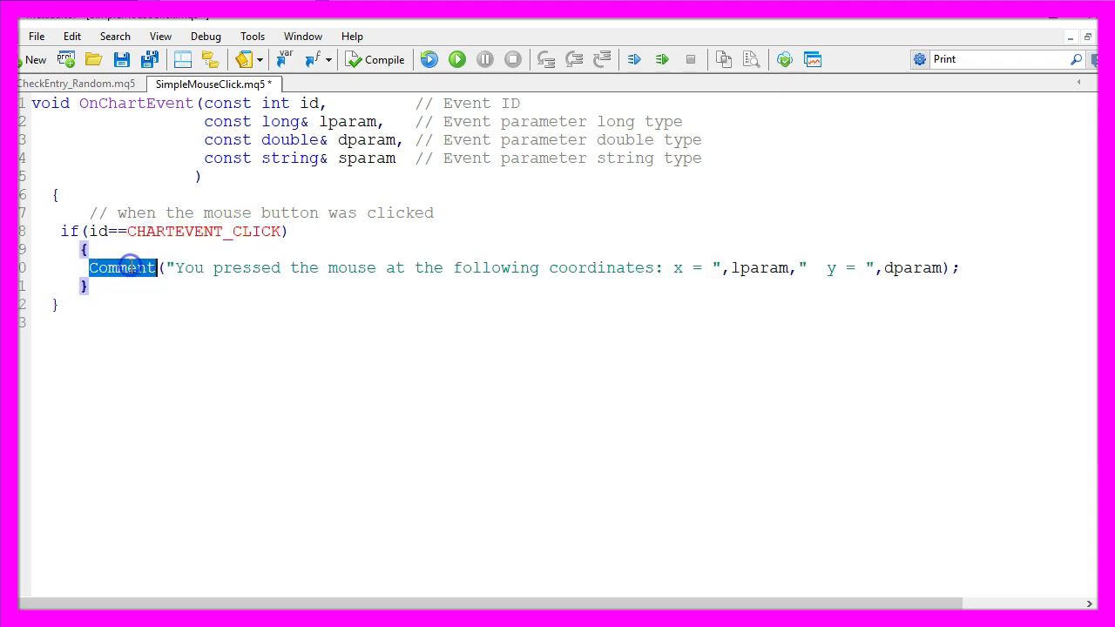
double_click(180, 269)
drag(219, 269, 662, 272)
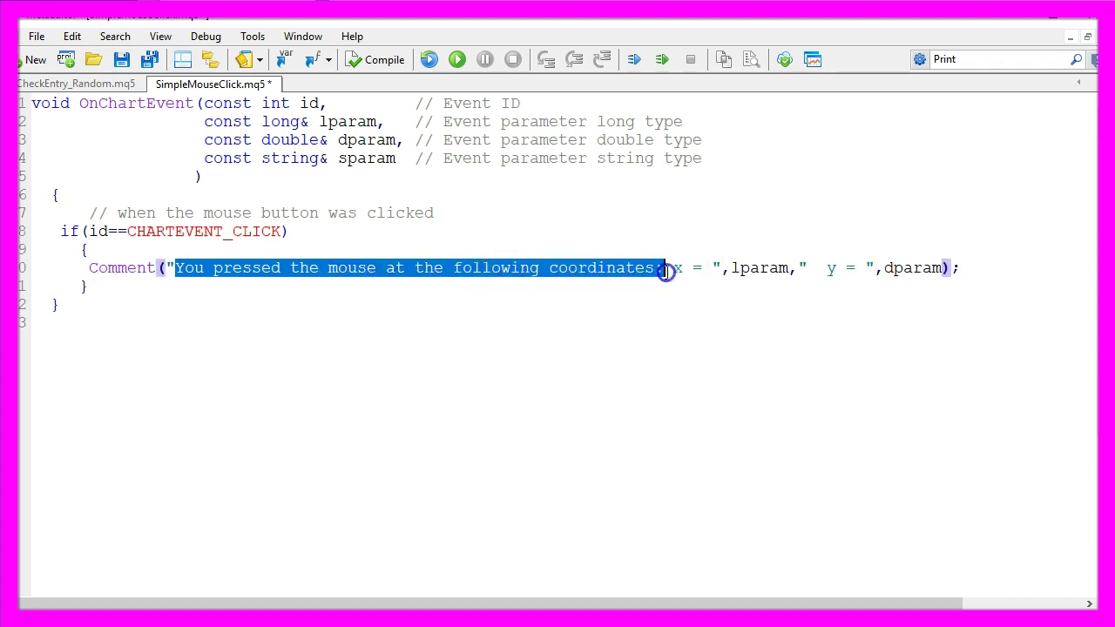
Check that the message reports x = lparam and y = dparam and the braces match.
click(675, 269)
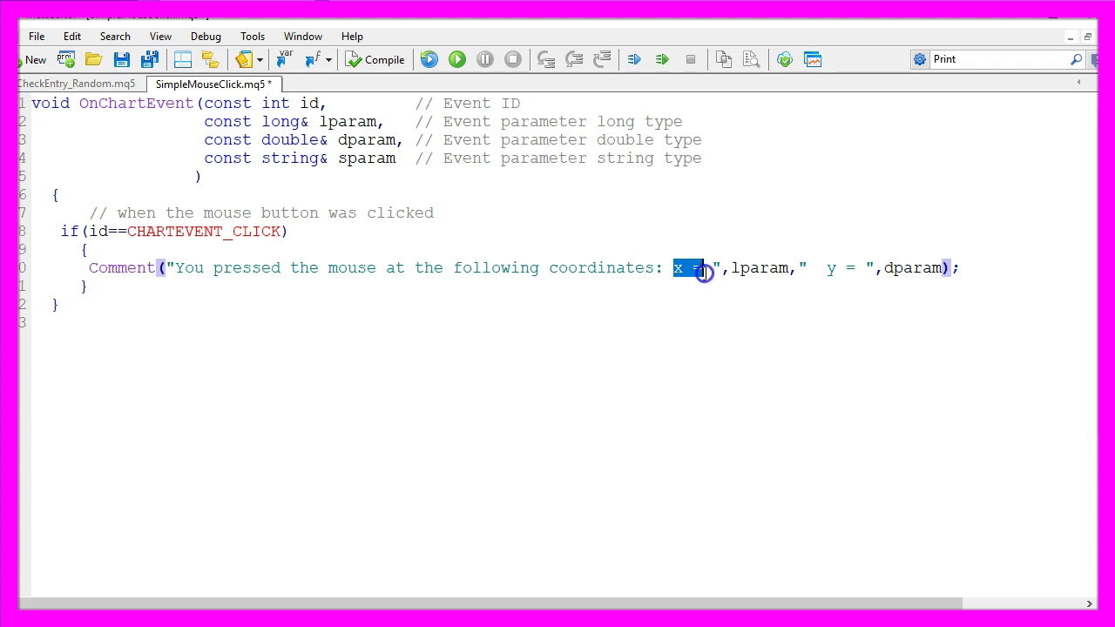
drag(828, 270, 856, 272)
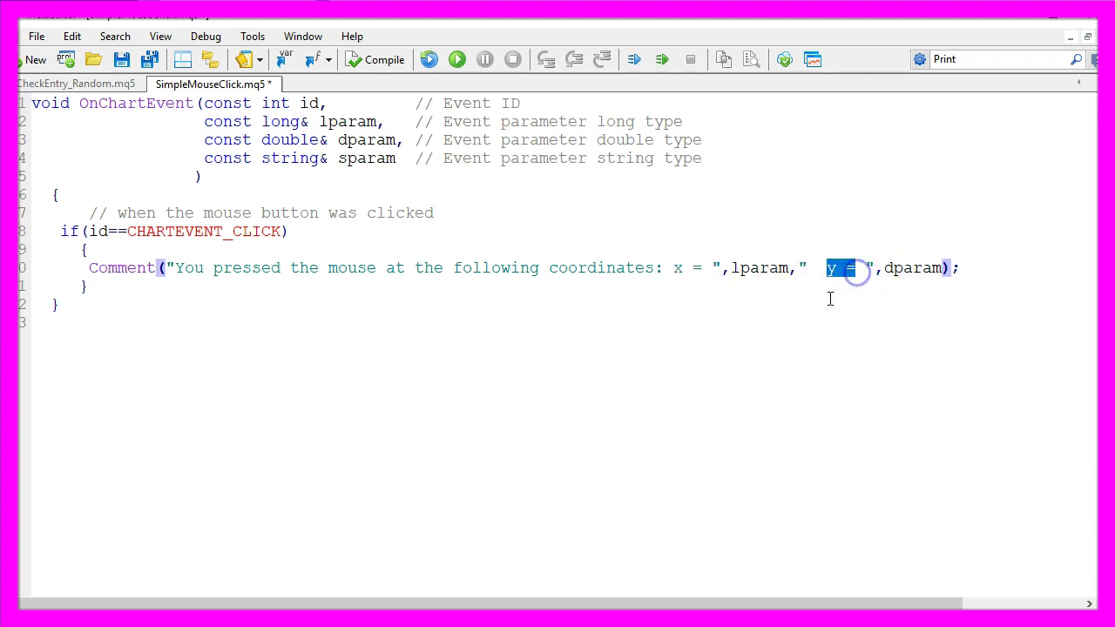
double_click(678, 268)
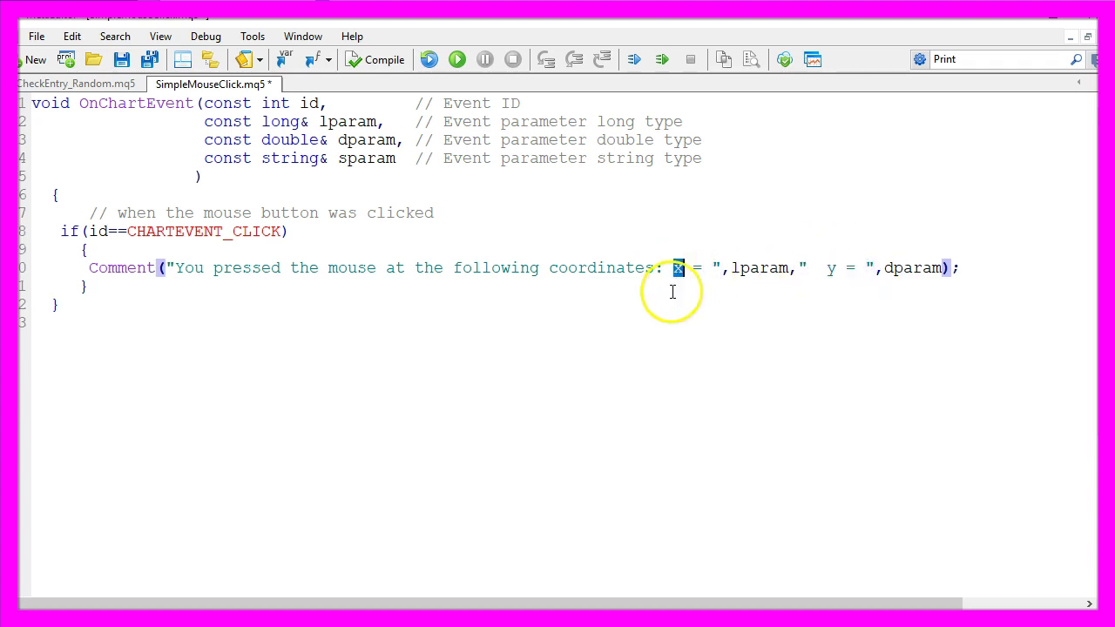
double_click(759, 268)
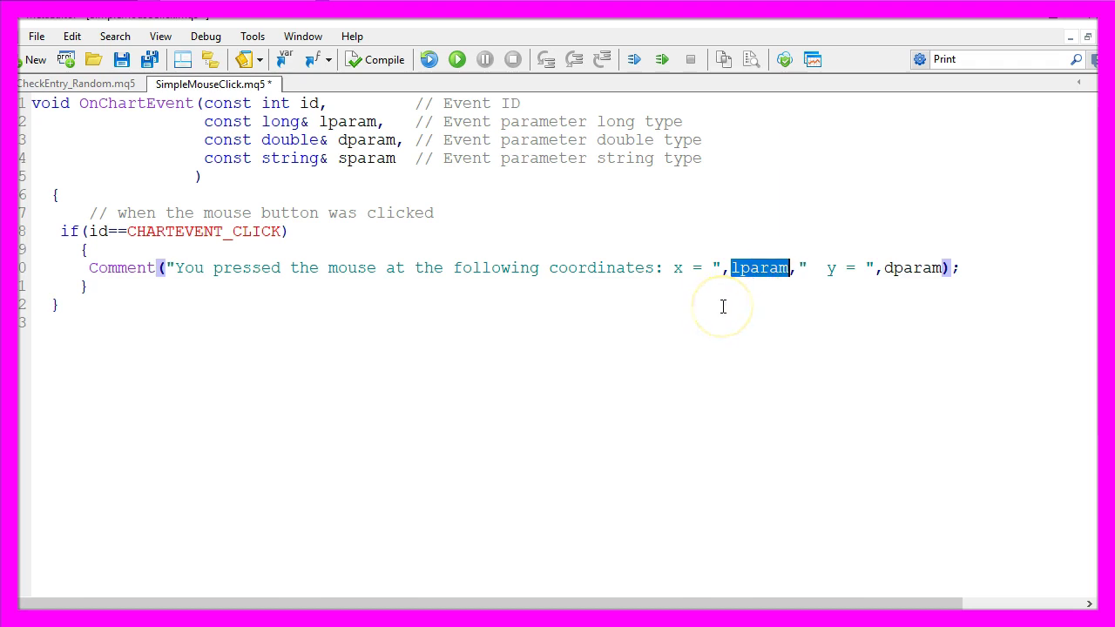
double_click(829, 268)
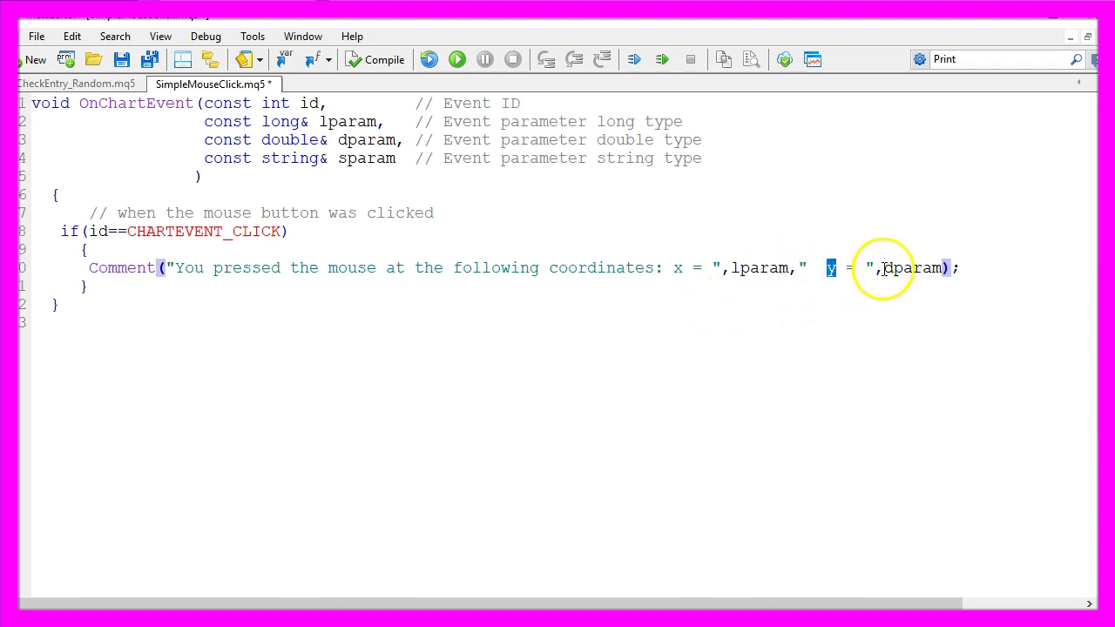
double_click(911, 268)
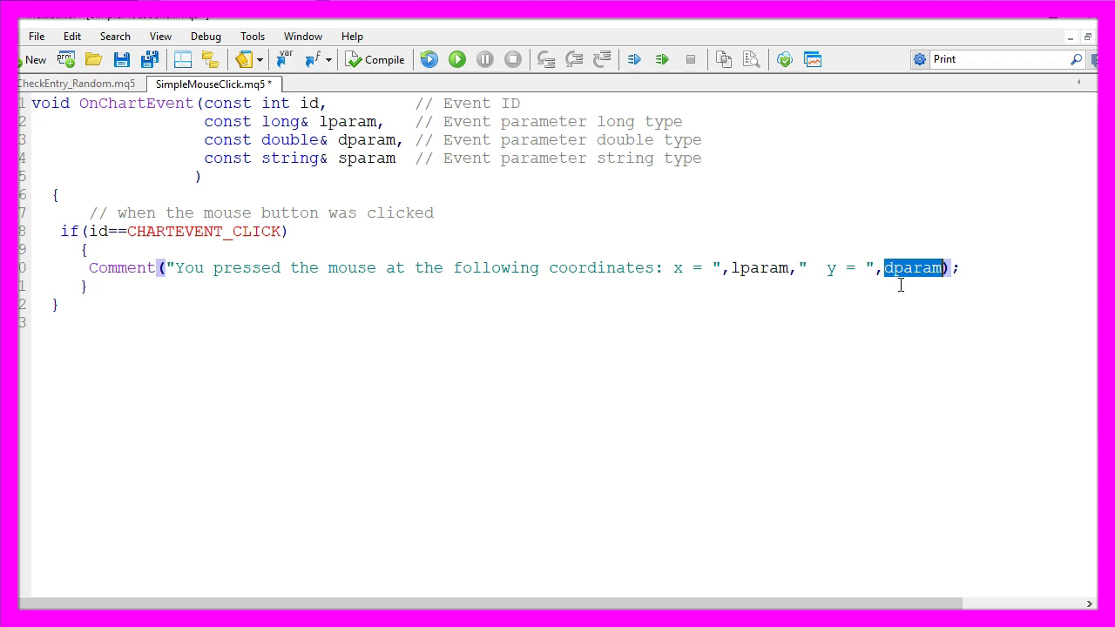
click(88, 286)
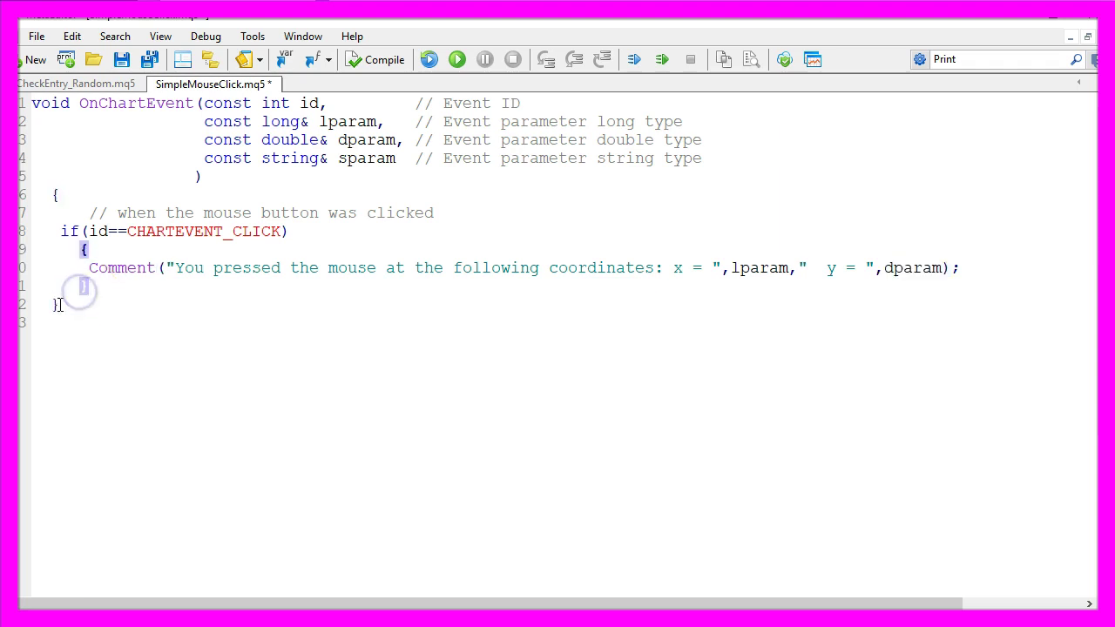
click(57, 305)
Compile SimpleMouseClick.mq5 and confirm 0 errors and 0 warnings.
click(380, 61)
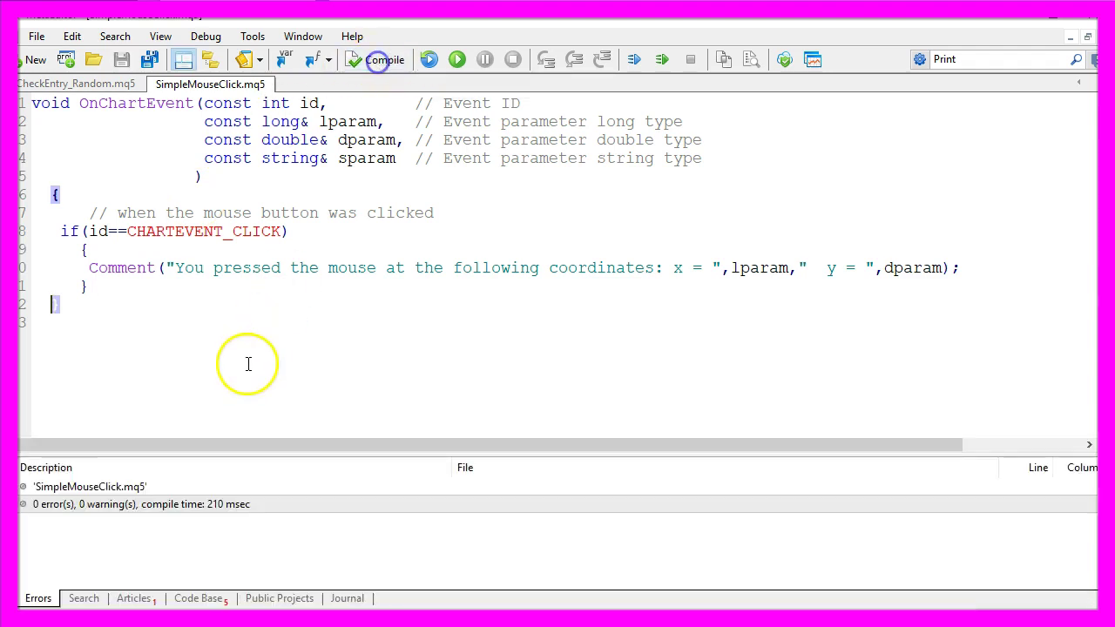
click(53, 504)
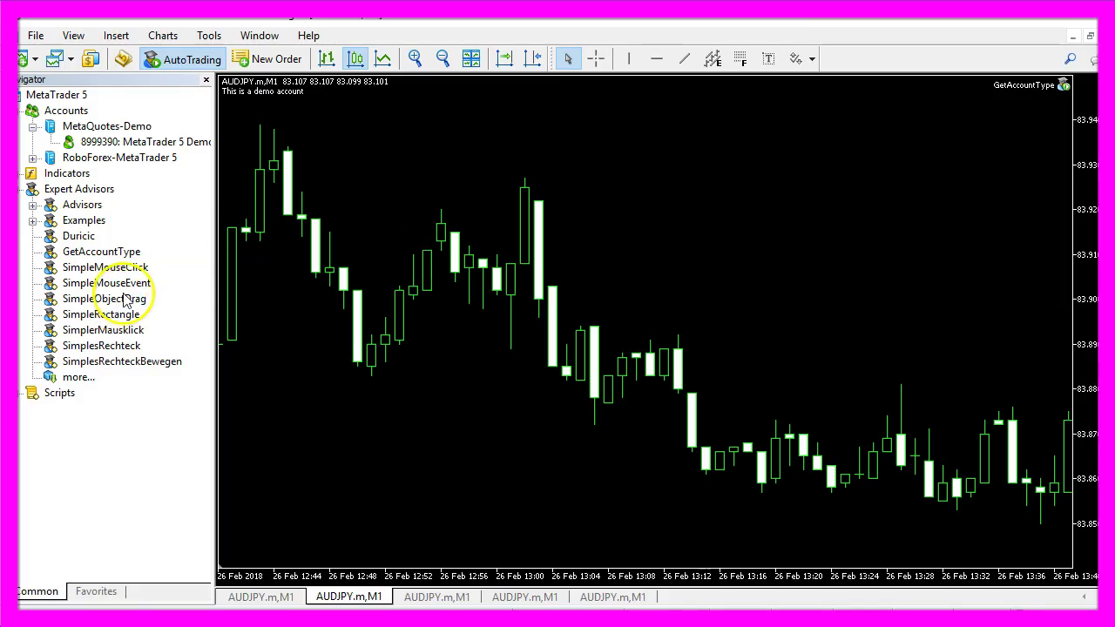
Run a brief visual Strategy Tester test of SimpleMouseEvent.ex5 on AUDJPY.m M1.
click(73, 35)
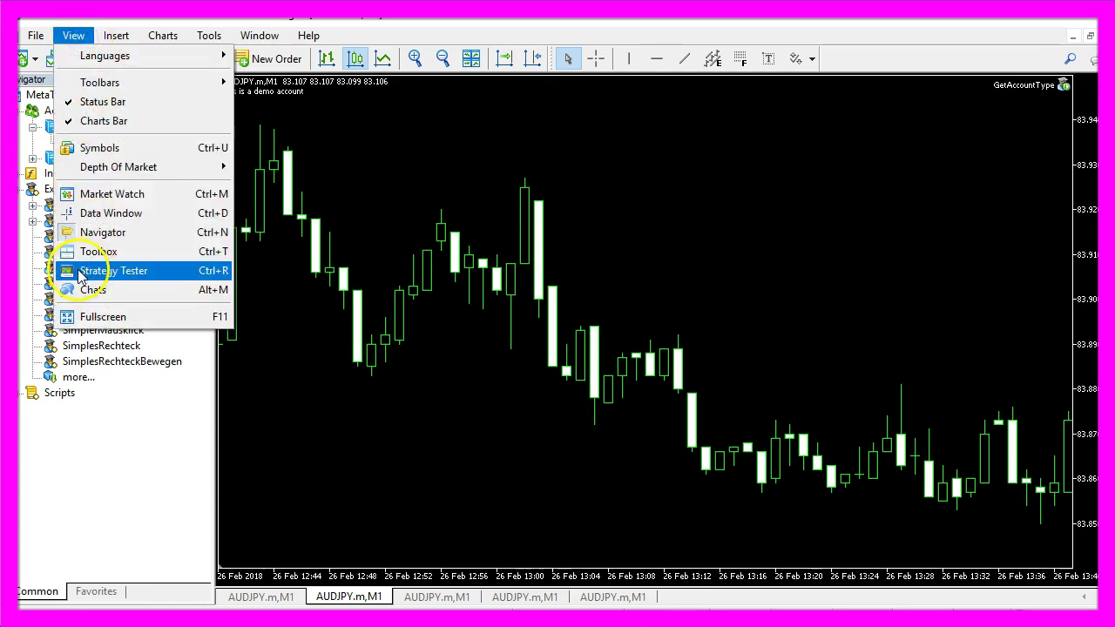
click(137, 273)
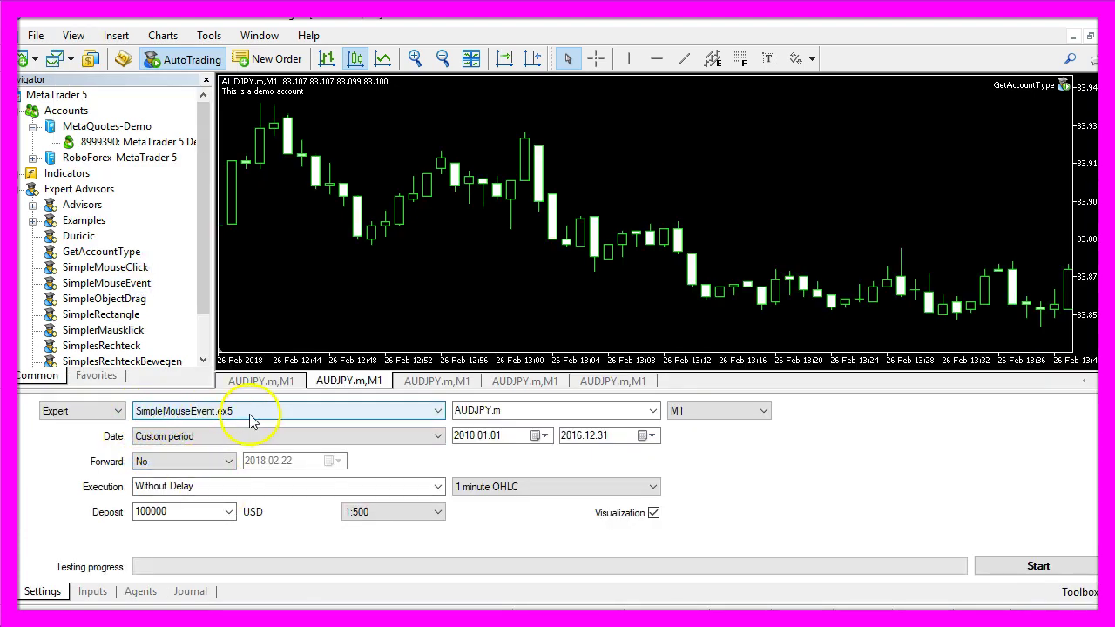
click(1013, 568)
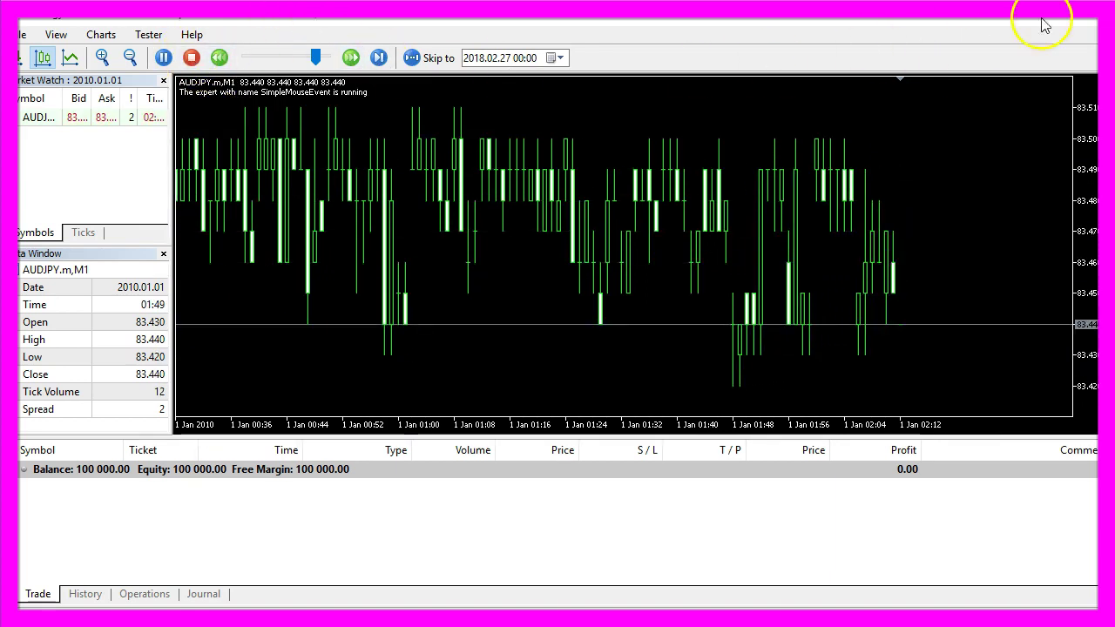
click(1079, 11)
click(94, 288)
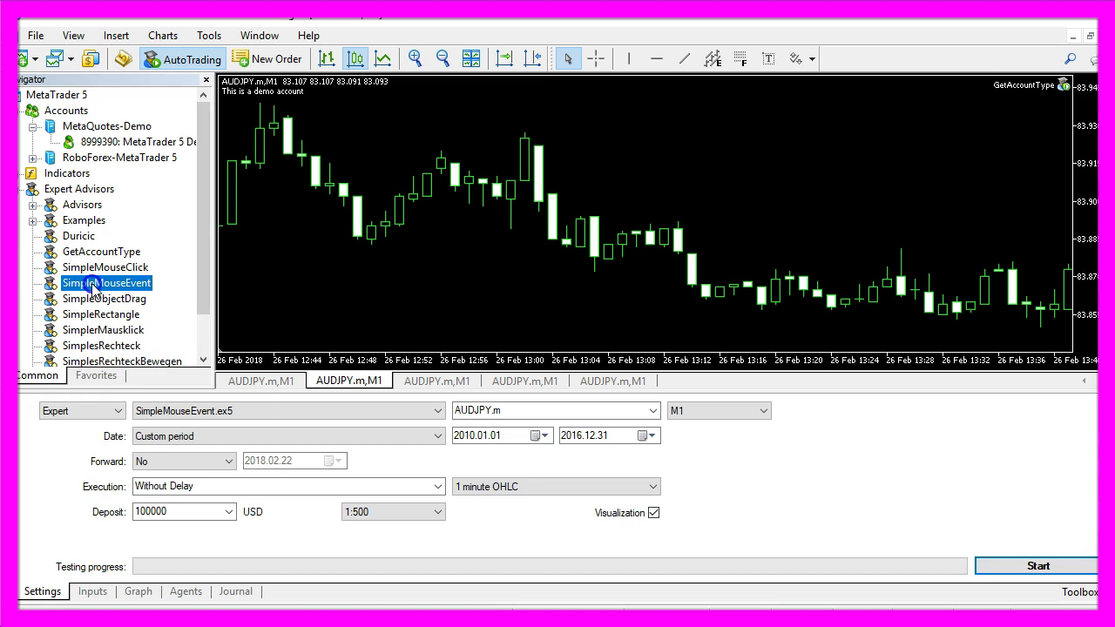
Put SimpleMouseEvent on the AUDJPY chart in place of GetAccountType and test clicks, ending at x = 720, y = 259.
drag(94, 288, 433, 261)
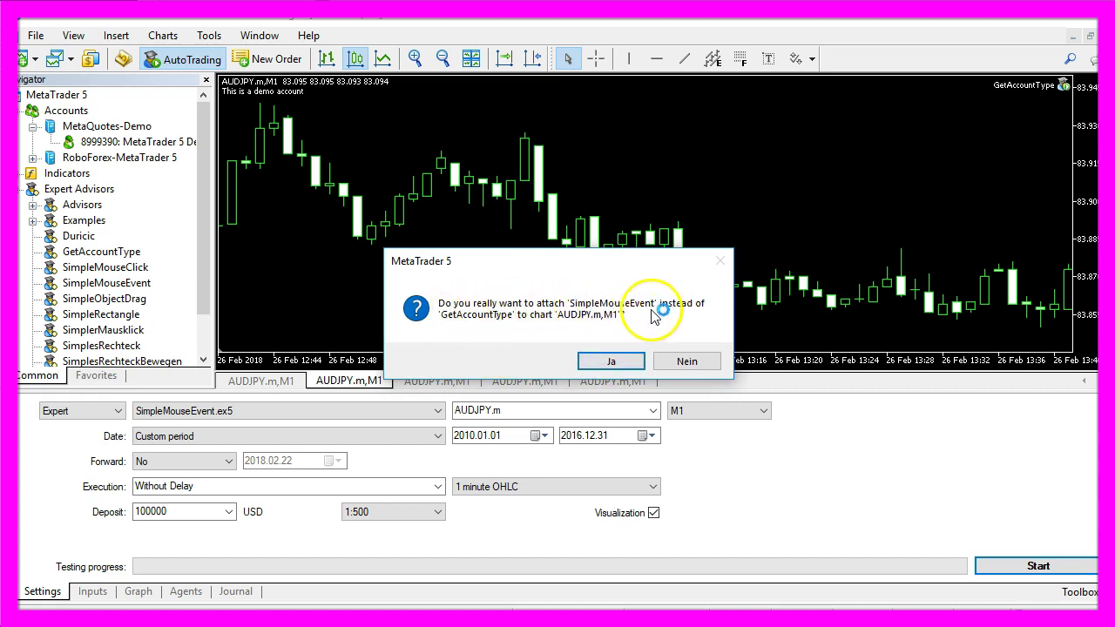
click(595, 363)
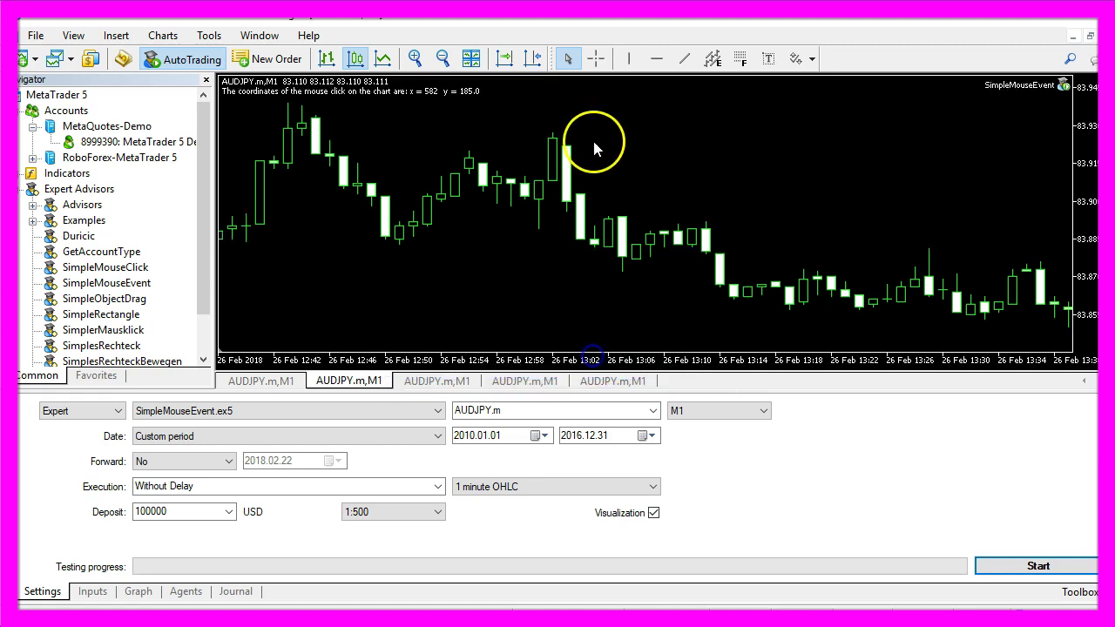
click(593, 145)
click(590, 179)
click(699, 203)
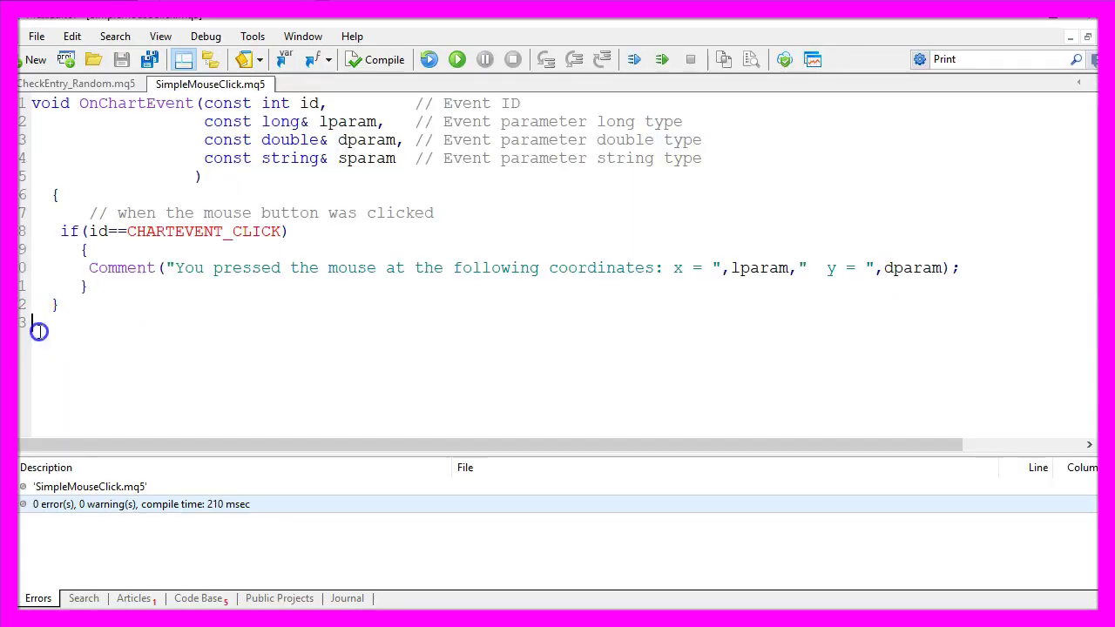
Select all the SimpleMouseClick.mq5 OnChartEvent code, from the last line up to line 1.
drag(38, 331, 31, 103)
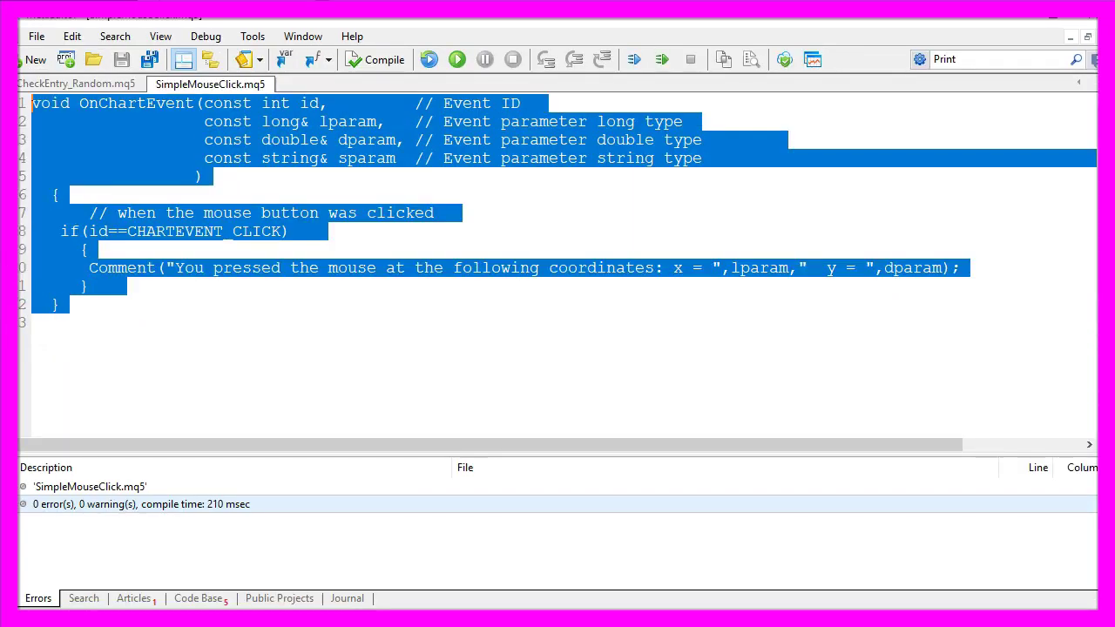